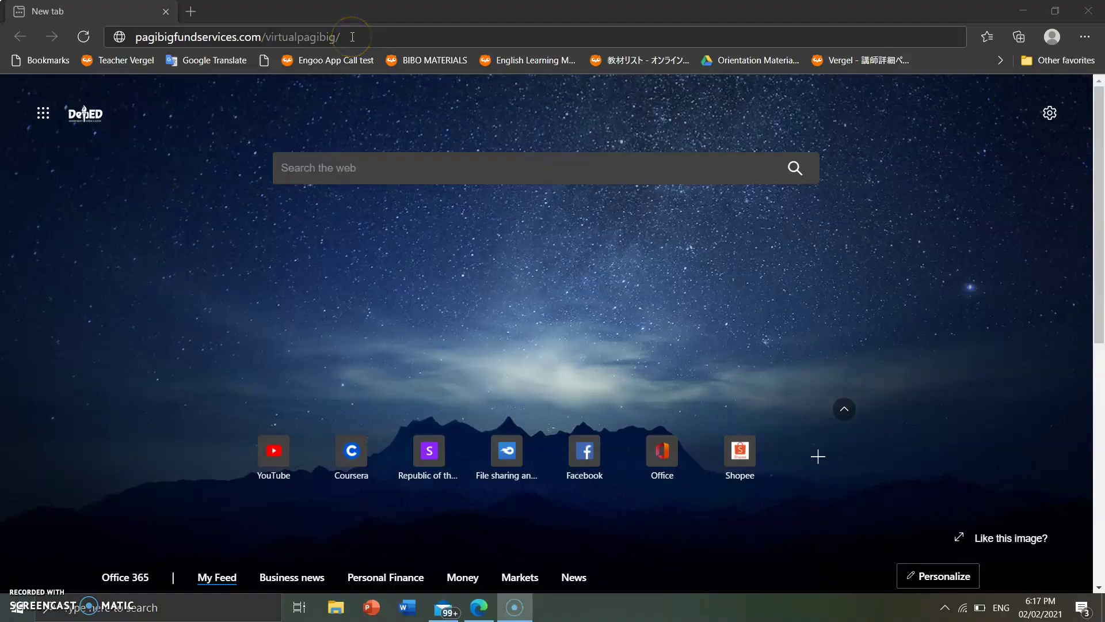
# Step: Go to pagibigfundservices.com/virtualpagibig/ in Edge's address bar
pyautogui.click(353, 37)
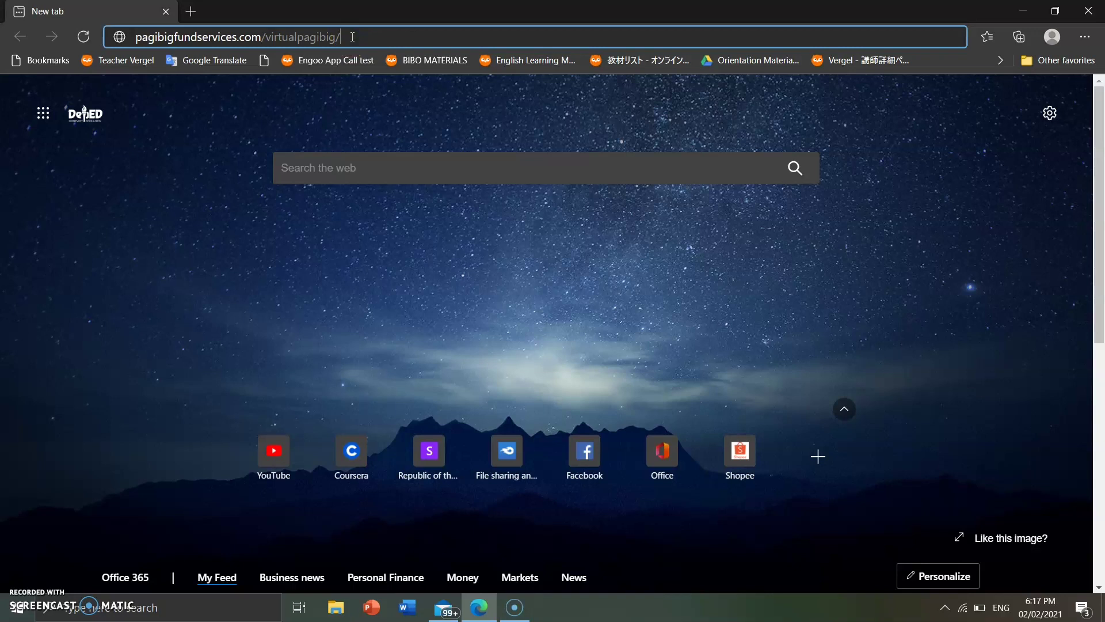
pyautogui.press('Return')
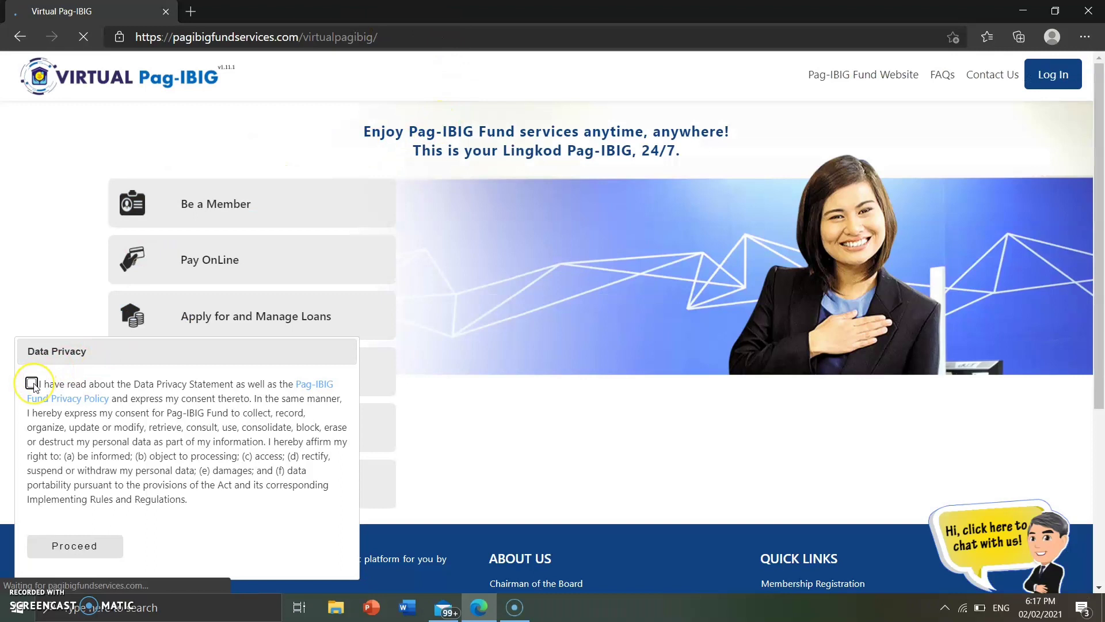
# Step: Agree to the Data Privacy statement, choose Create Account, and continue past the security notice
pyautogui.click(33, 384)
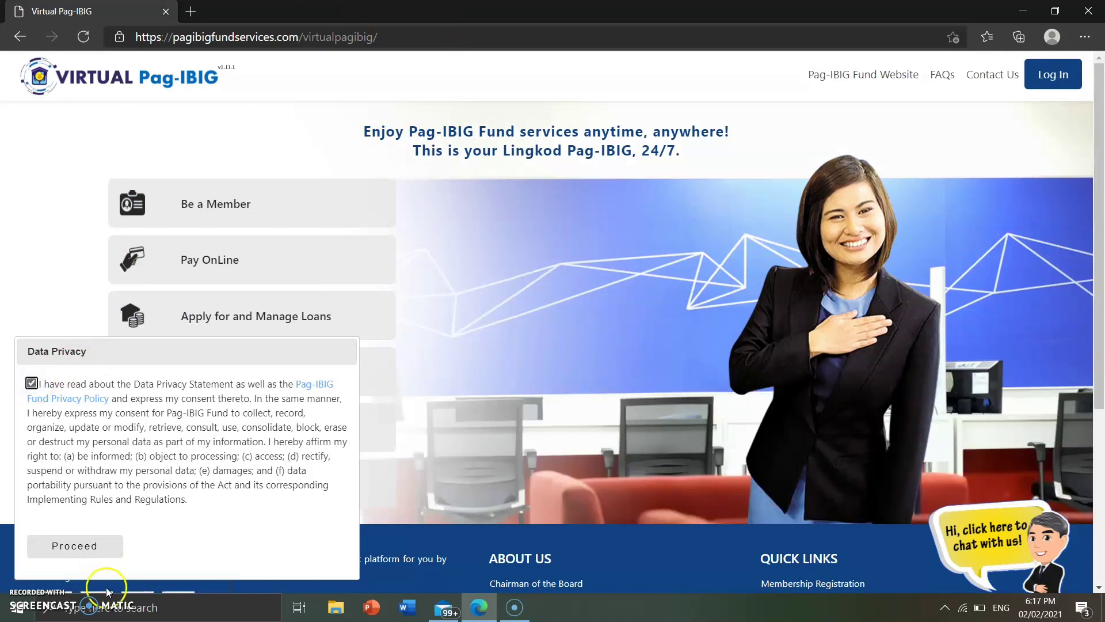
pyautogui.click(80, 547)
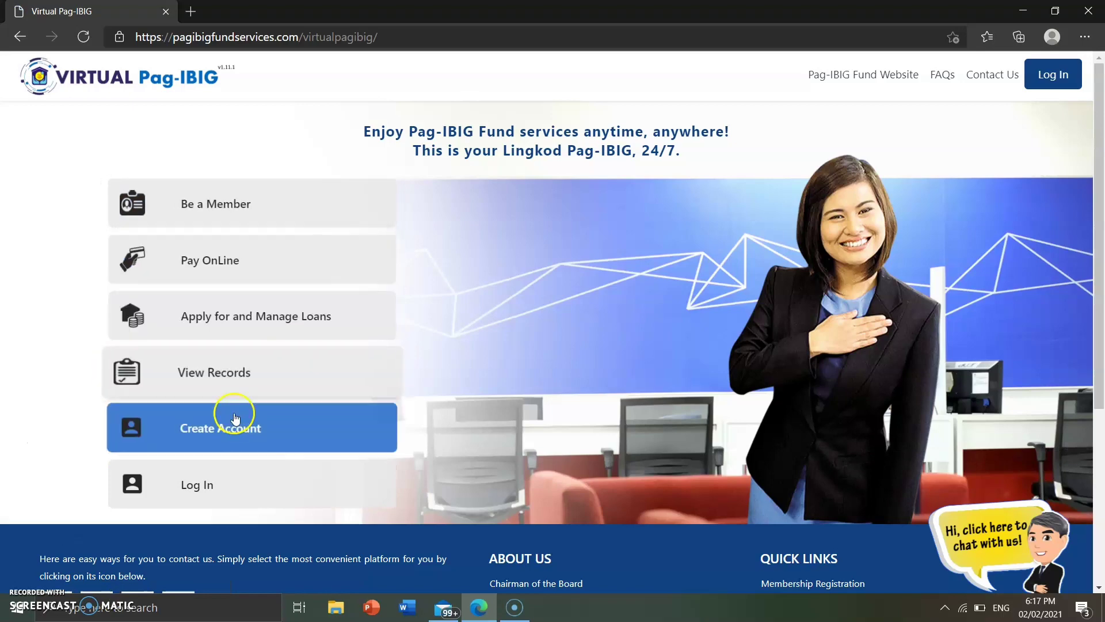
pyautogui.click(236, 433)
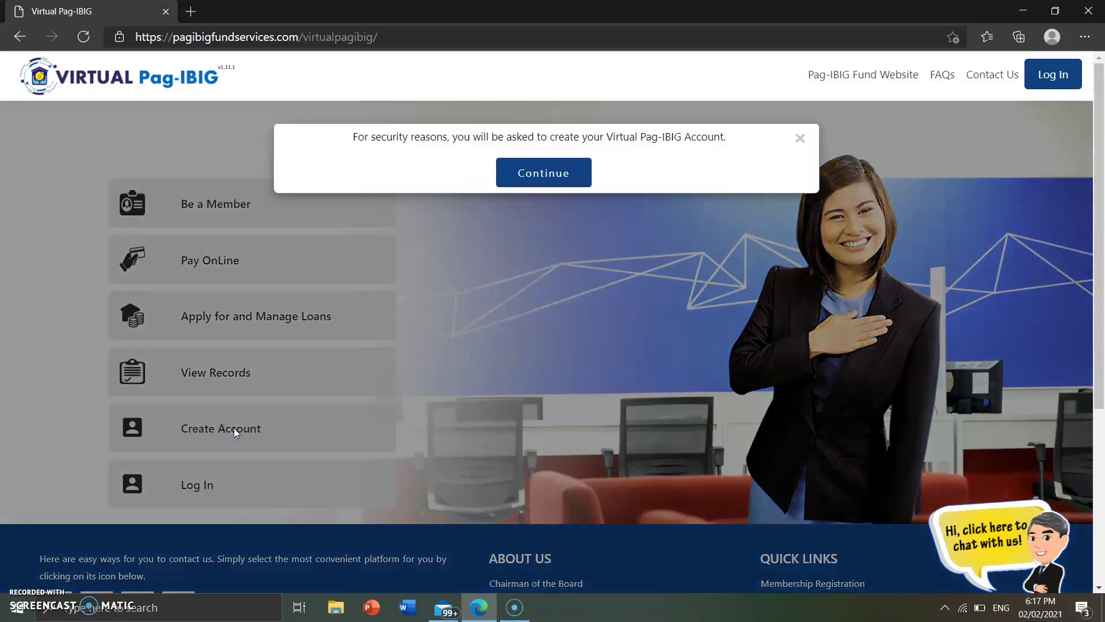
pyautogui.click(566, 174)
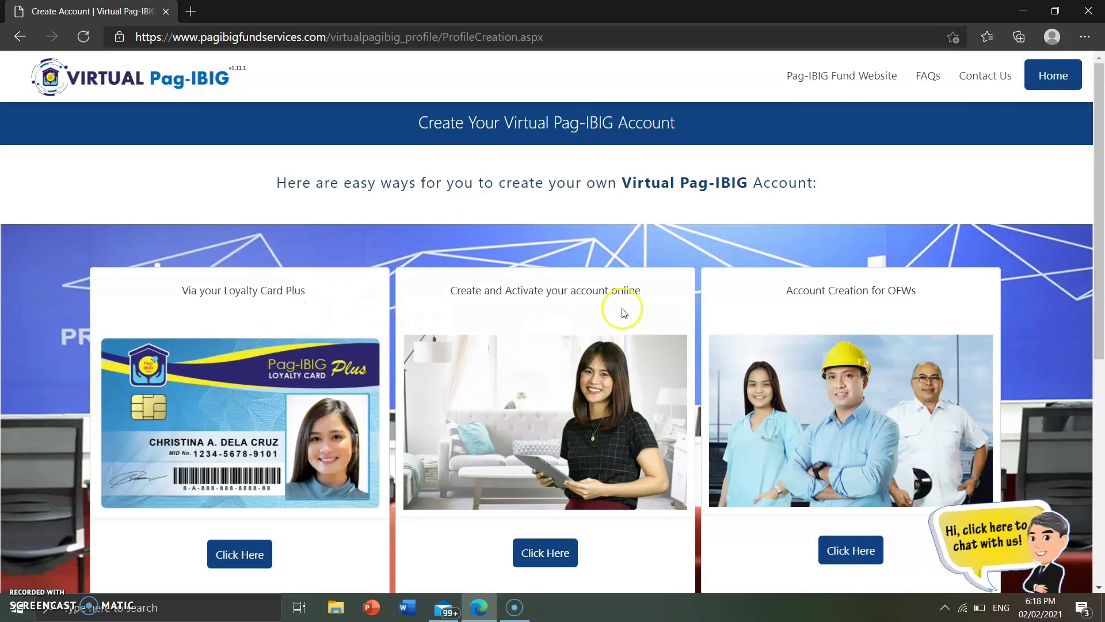
# Step: Choose 'Create and Activate your account online' to open the online account form
pyautogui.scroll(-1, 599, 333)
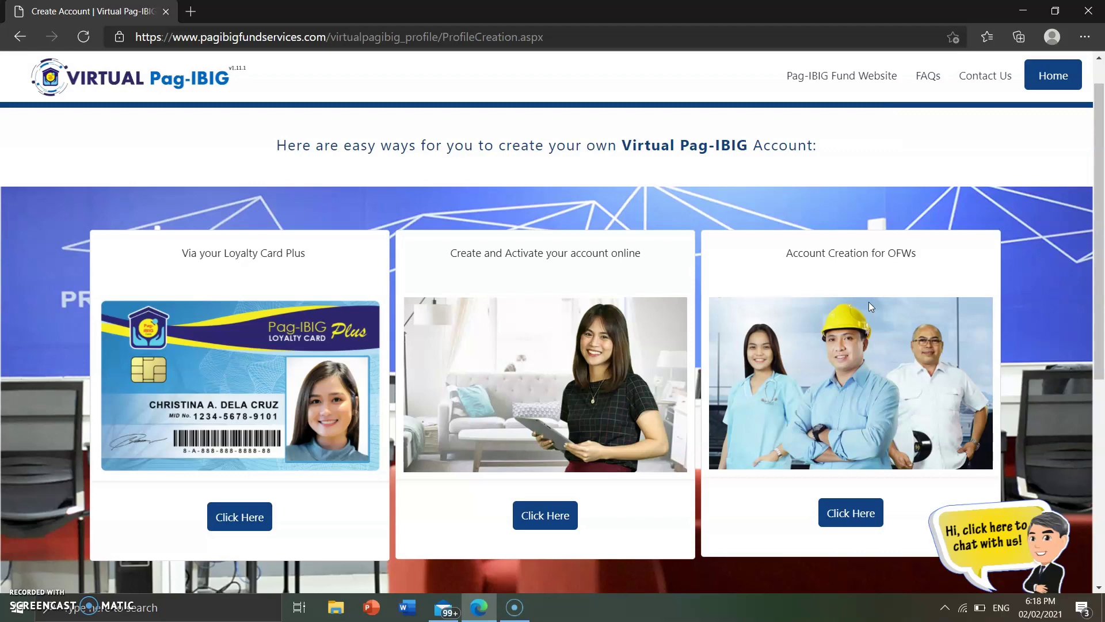
pyautogui.click(879, 317)
pyautogui.click(546, 516)
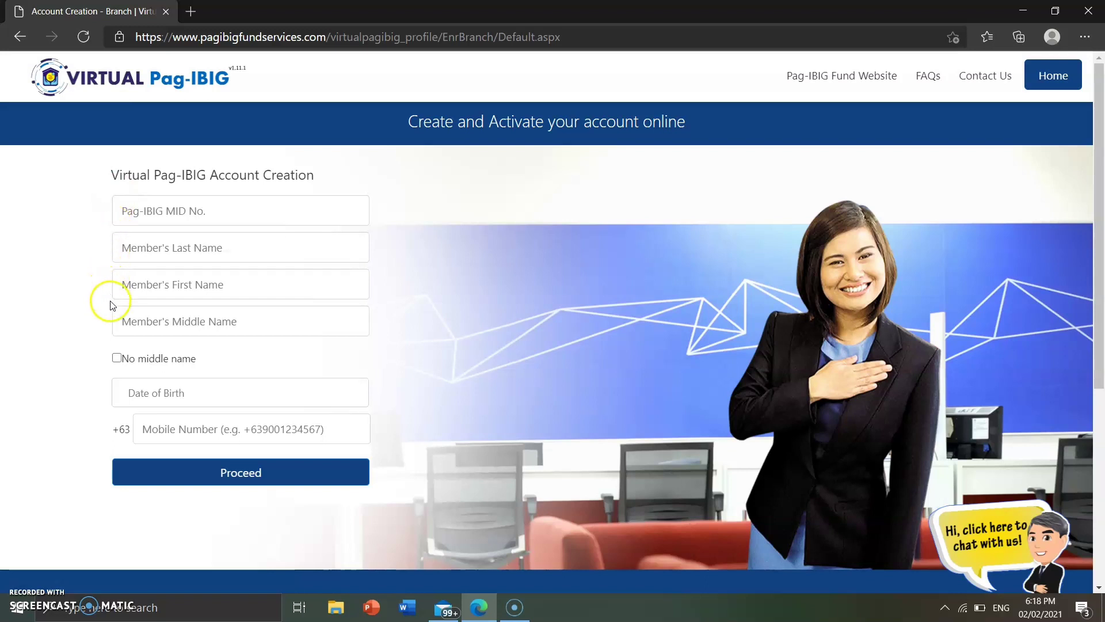
# Step: Enter the member's MID number, names, birth date and mobile, then request the one-time PIN
pyautogui.click(178, 208)
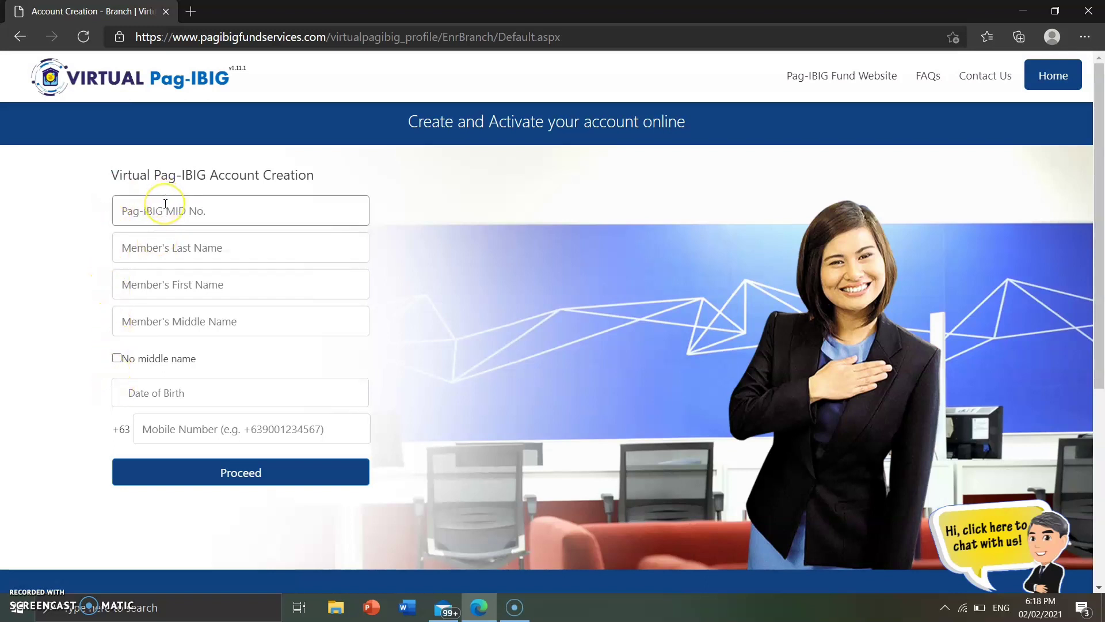
pyautogui.click(167, 248)
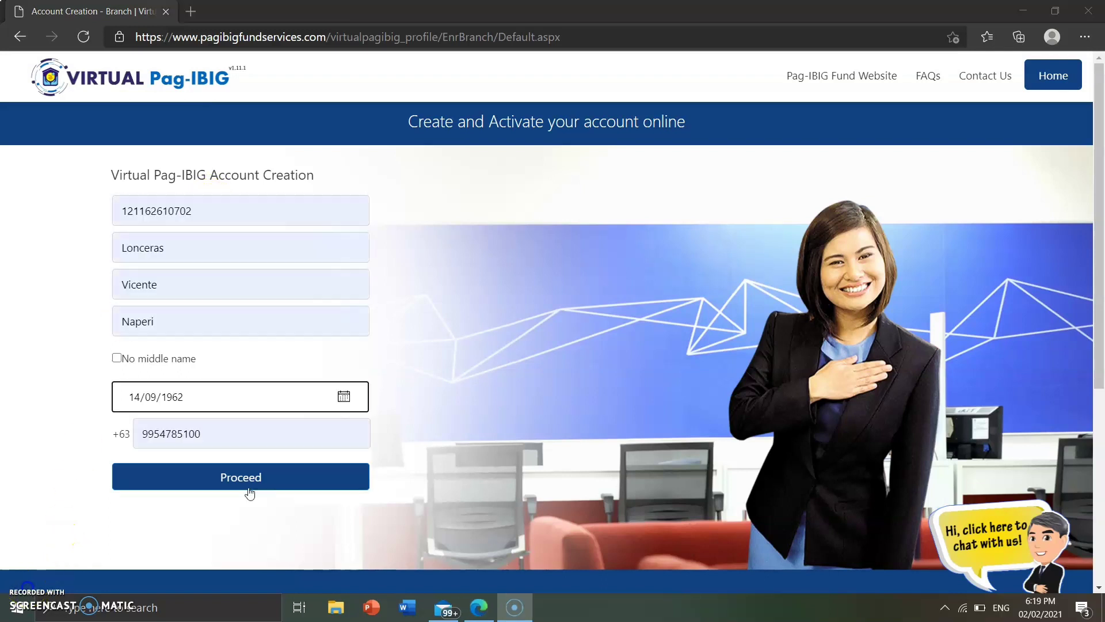
pyautogui.click(247, 481)
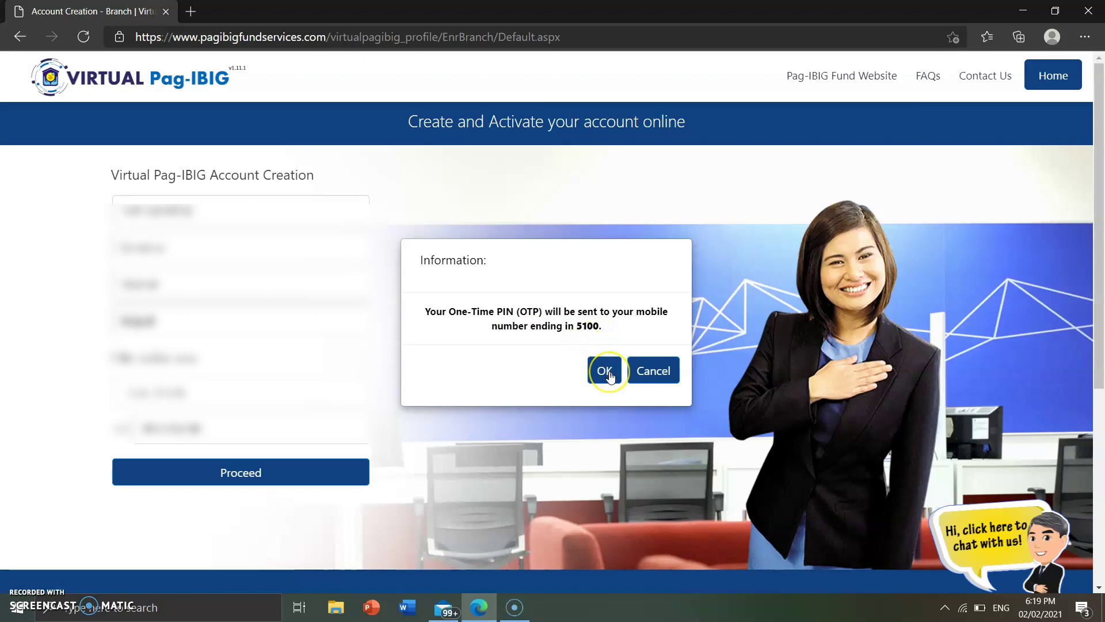
pyautogui.click(610, 376)
pyautogui.click(187, 208)
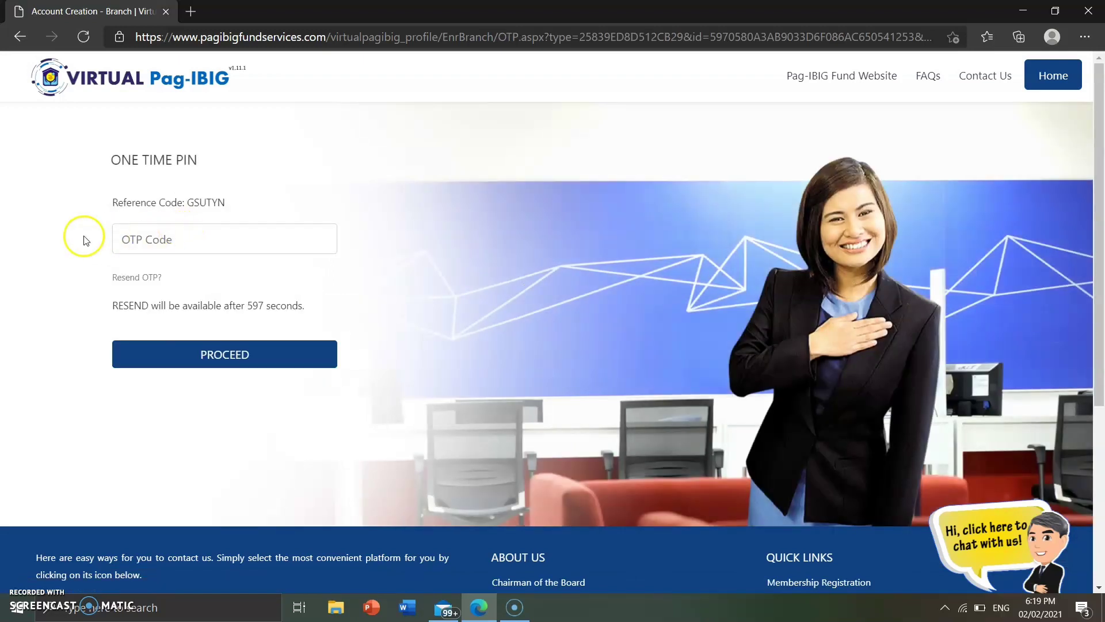
# Step: Enter the one-time PIN received by SMS and submit it for verification
pyautogui.click(123, 240)
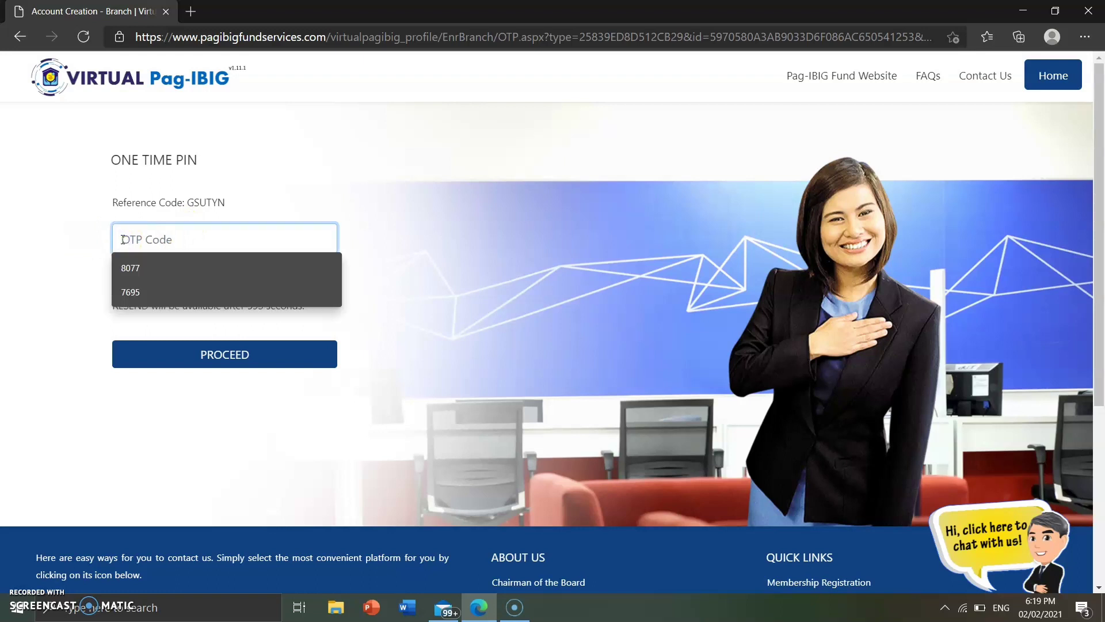
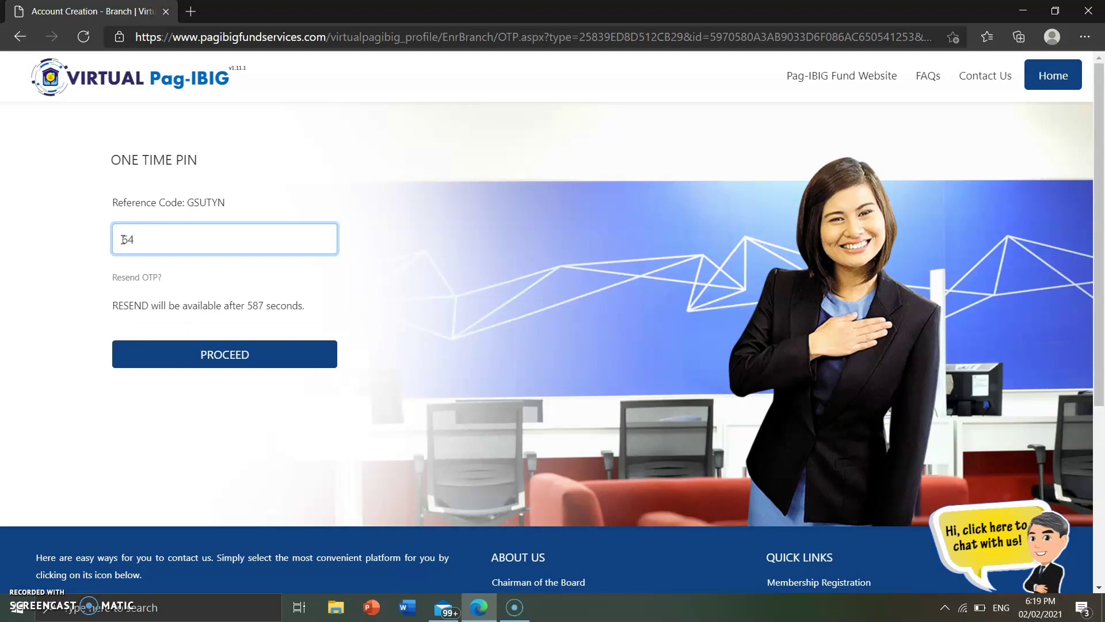
pyautogui.click(247, 356)
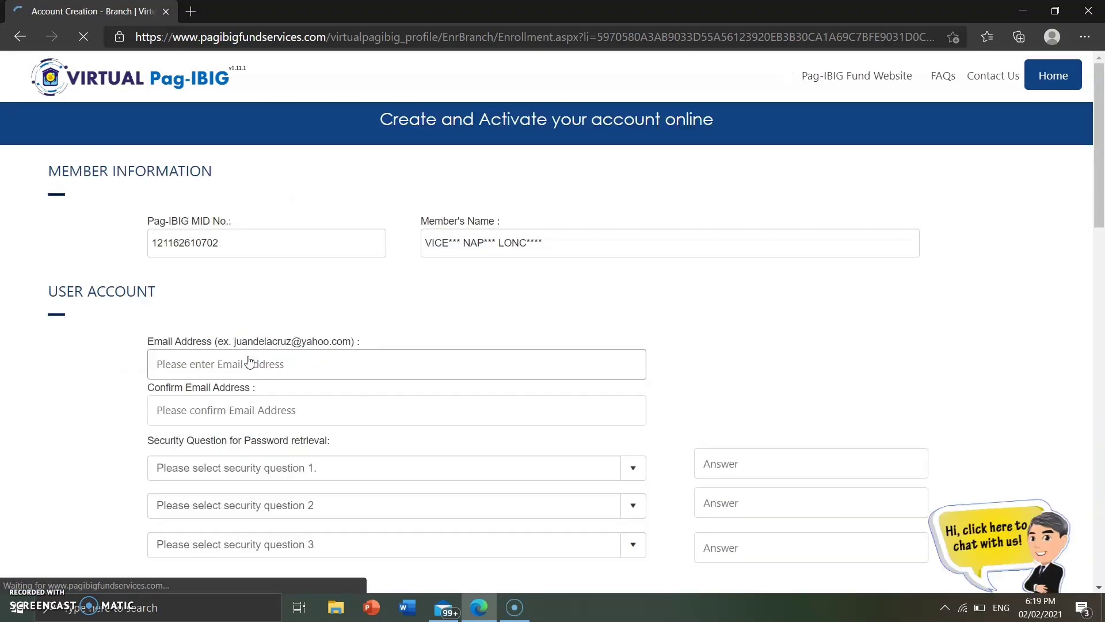
# Step: Review the activation form down to Submit, then return to UPLOAD PHOTO of VALID ID
pyautogui.scroll(-2, 411, 323)
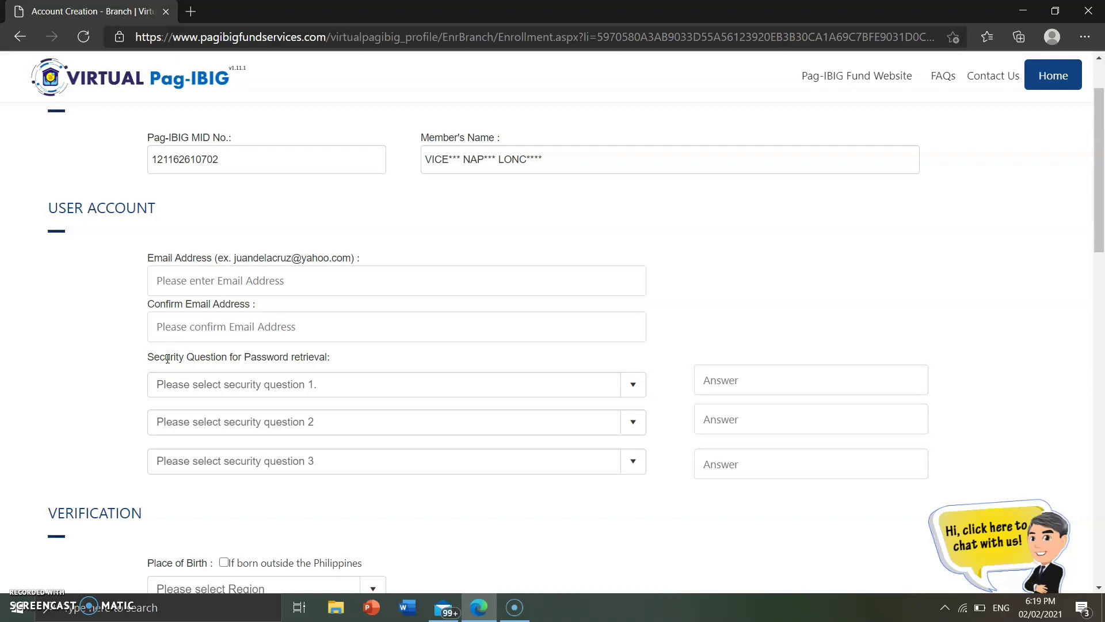
pyautogui.click(173, 377)
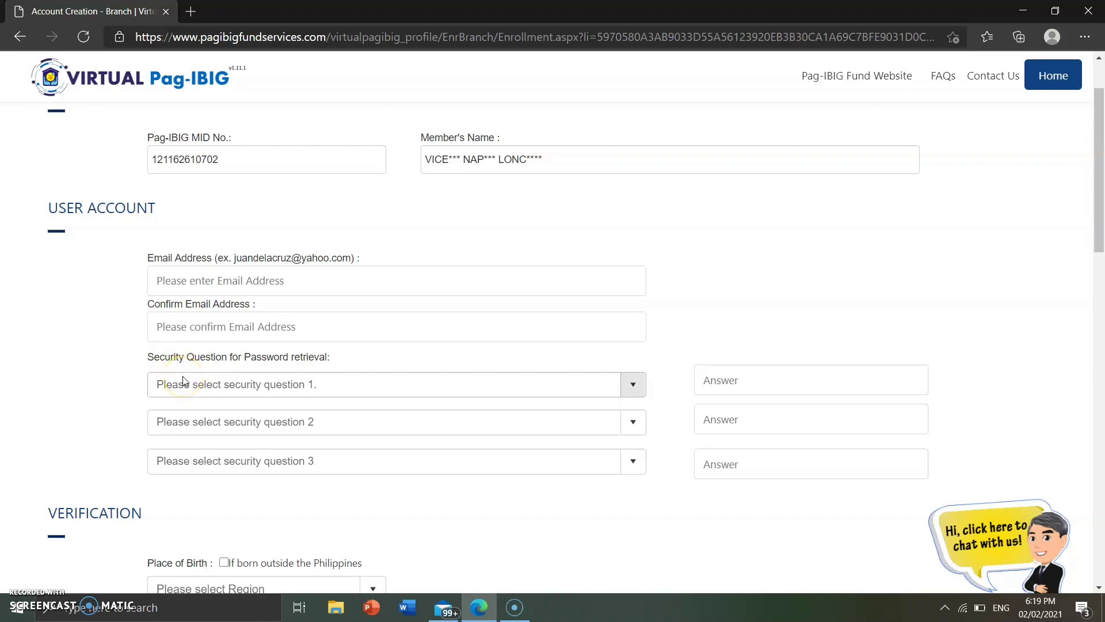
pyautogui.scroll(-1, 130, 420)
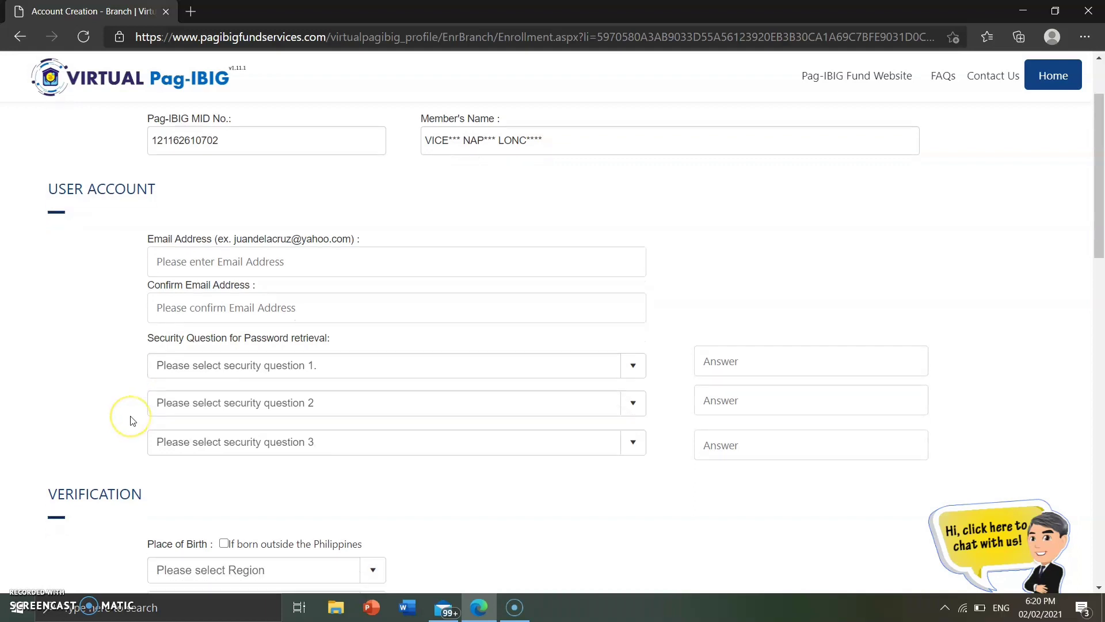
pyautogui.scroll(-1, 130, 420)
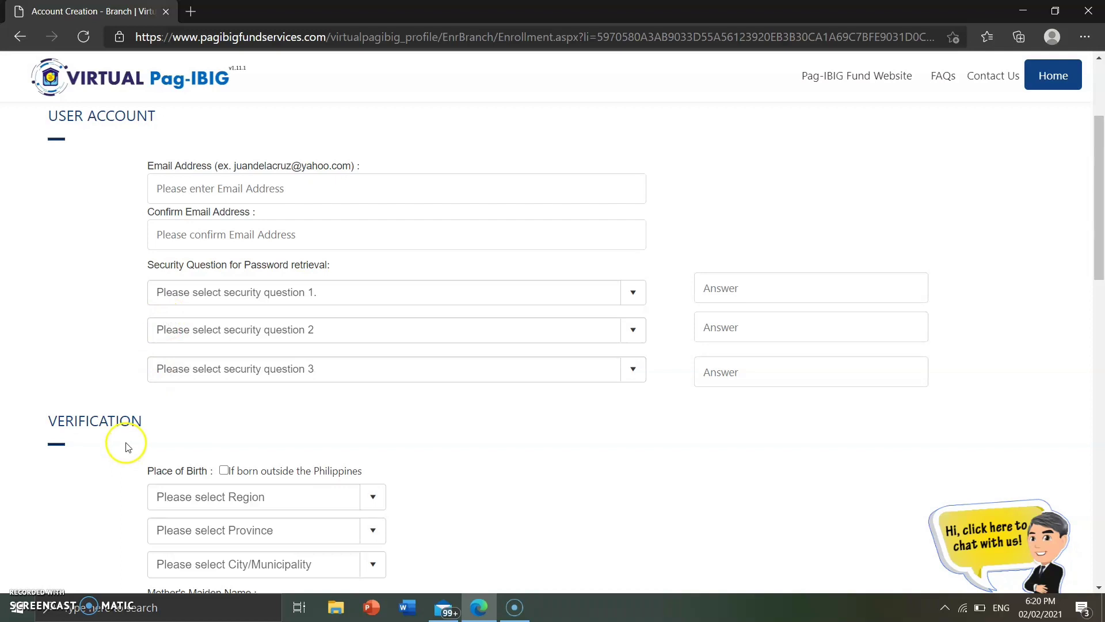
pyautogui.scroll(-3, 123, 444)
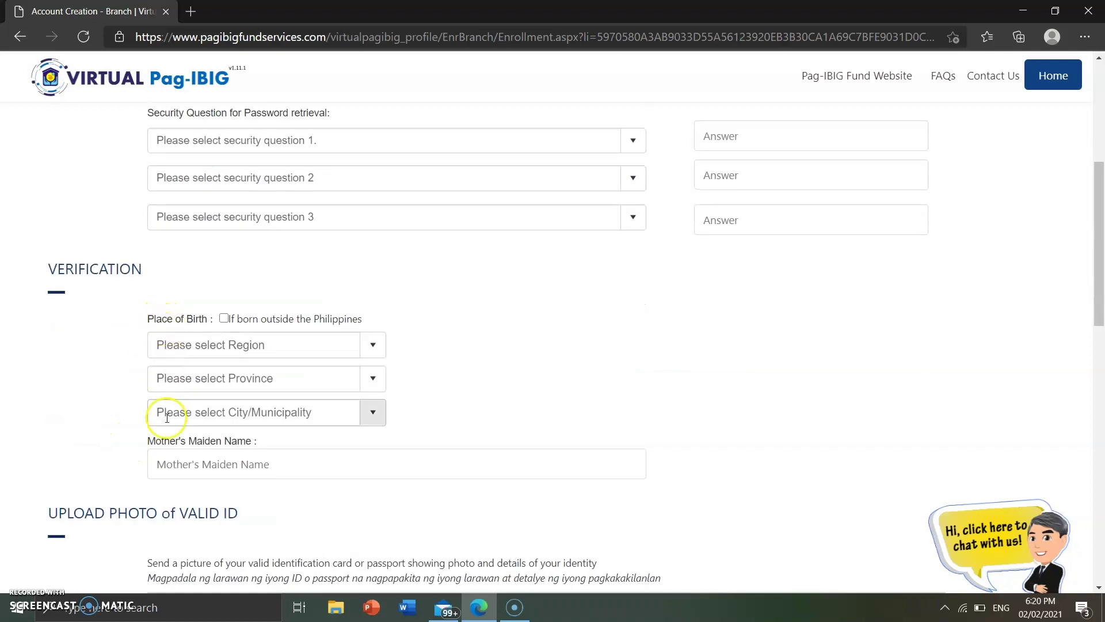
pyautogui.scroll(-3, 179, 441)
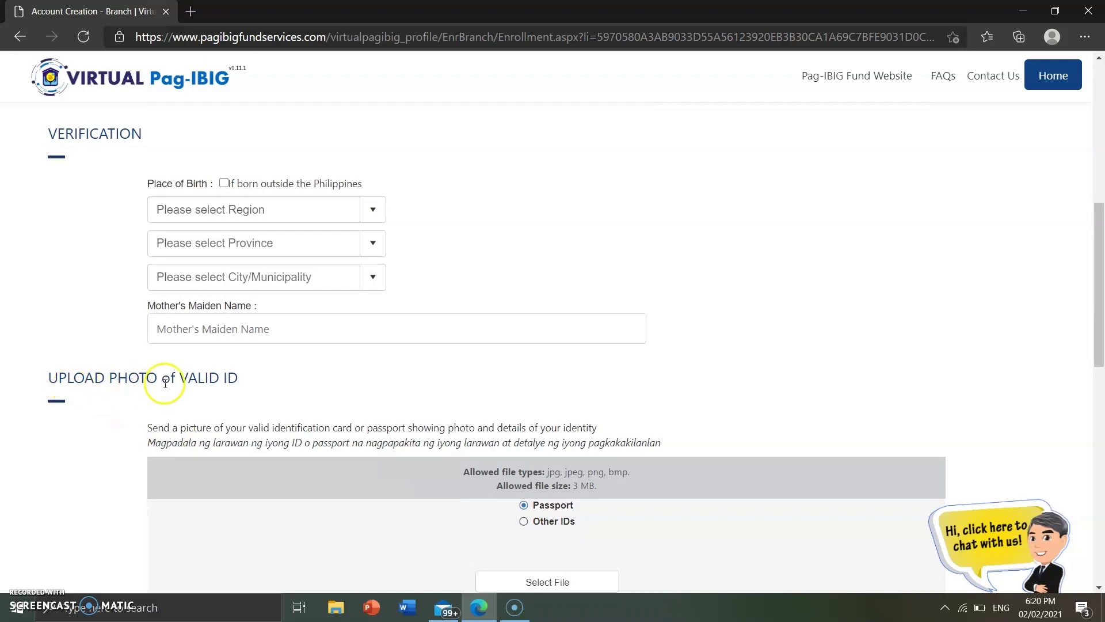
pyautogui.scroll(-3, 504, 485)
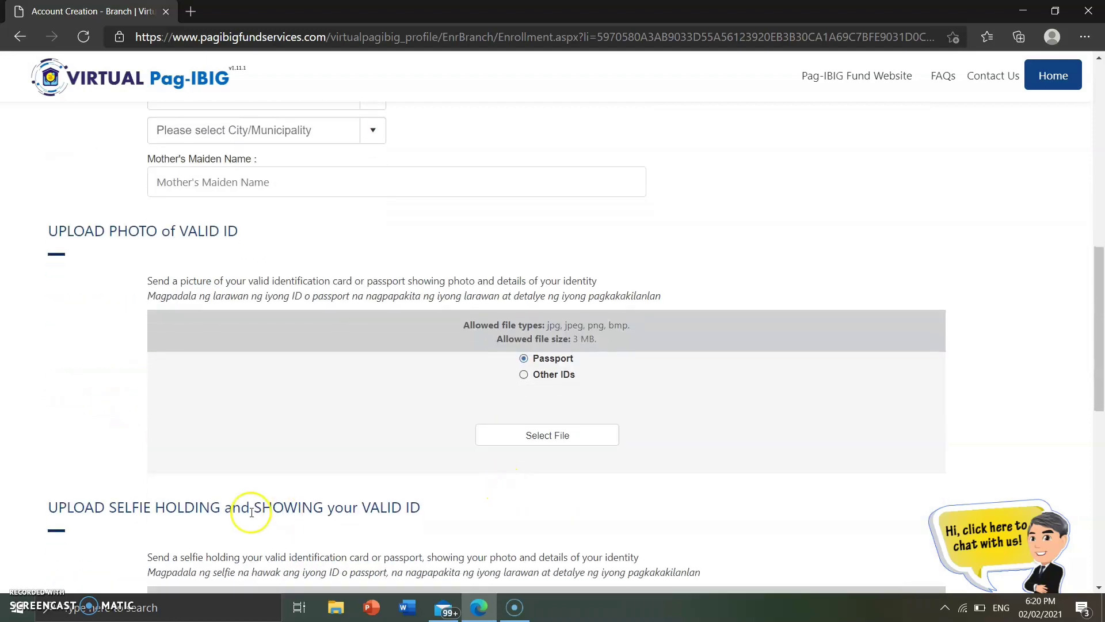
pyautogui.scroll(-3, 248, 512)
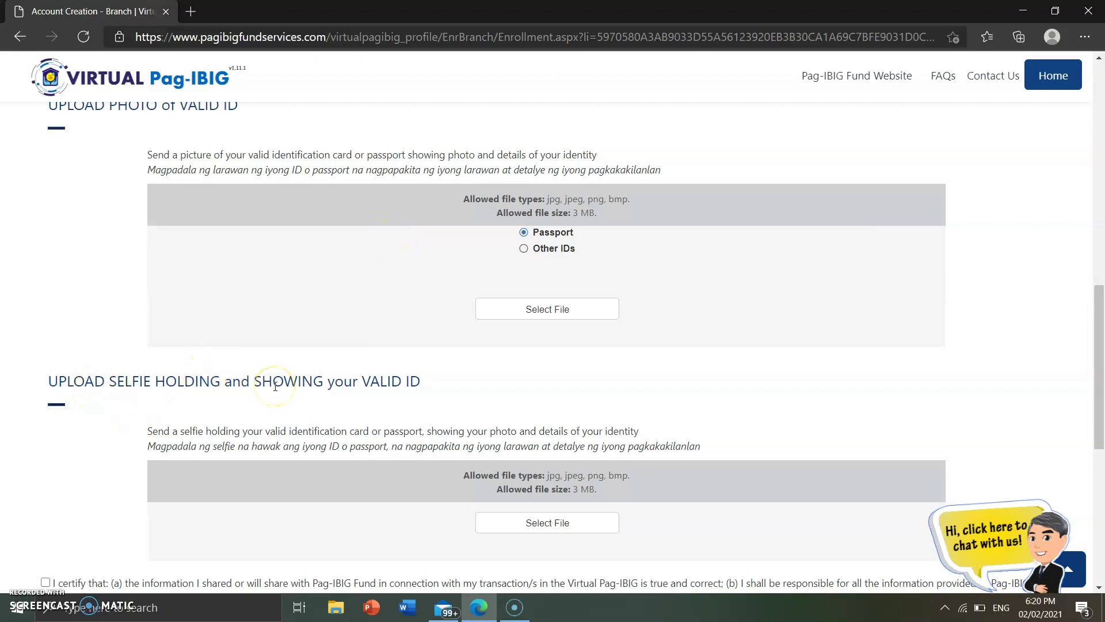
pyautogui.scroll(-2, 357, 406)
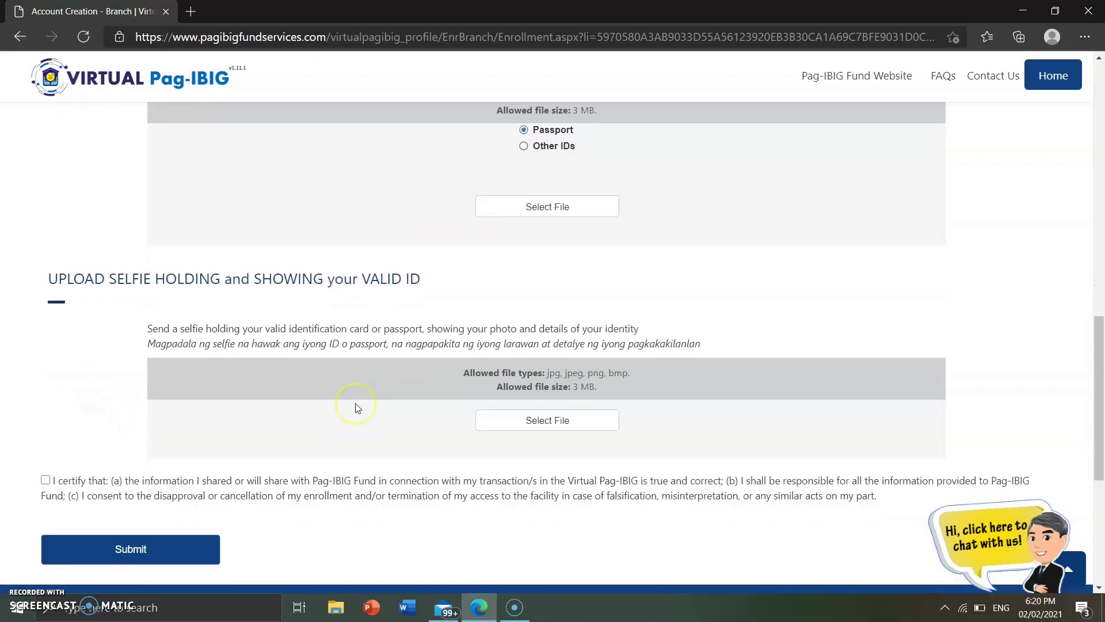
pyautogui.scroll(4, 357, 405)
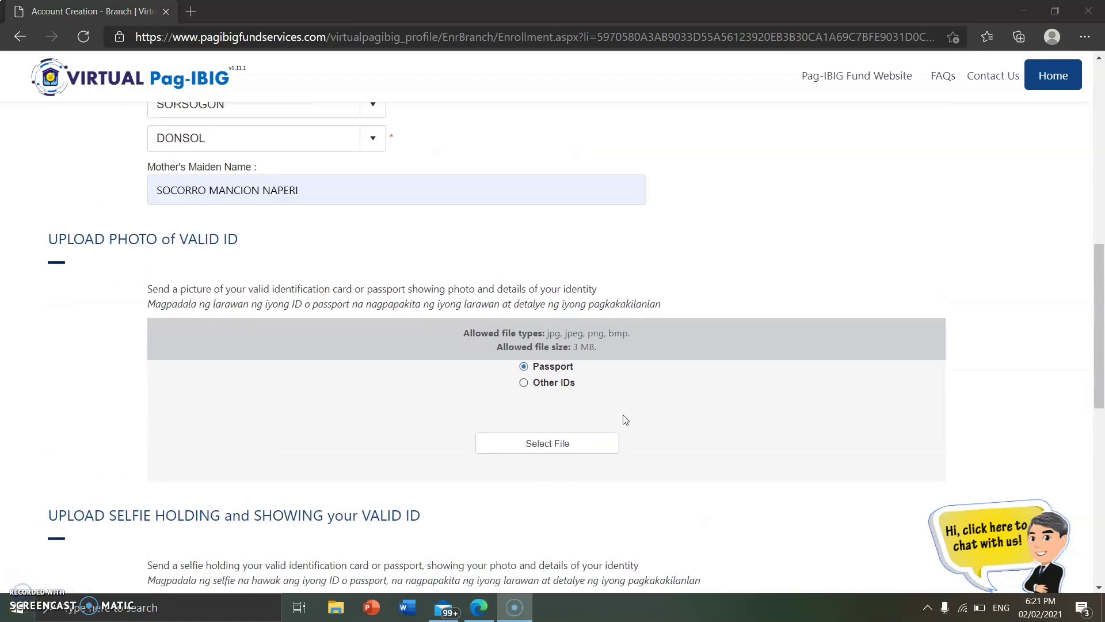
# Step: Switch to Other IDs and upload a Social Security System (SSS) Card photo as the first ID
pyautogui.click(551, 449)
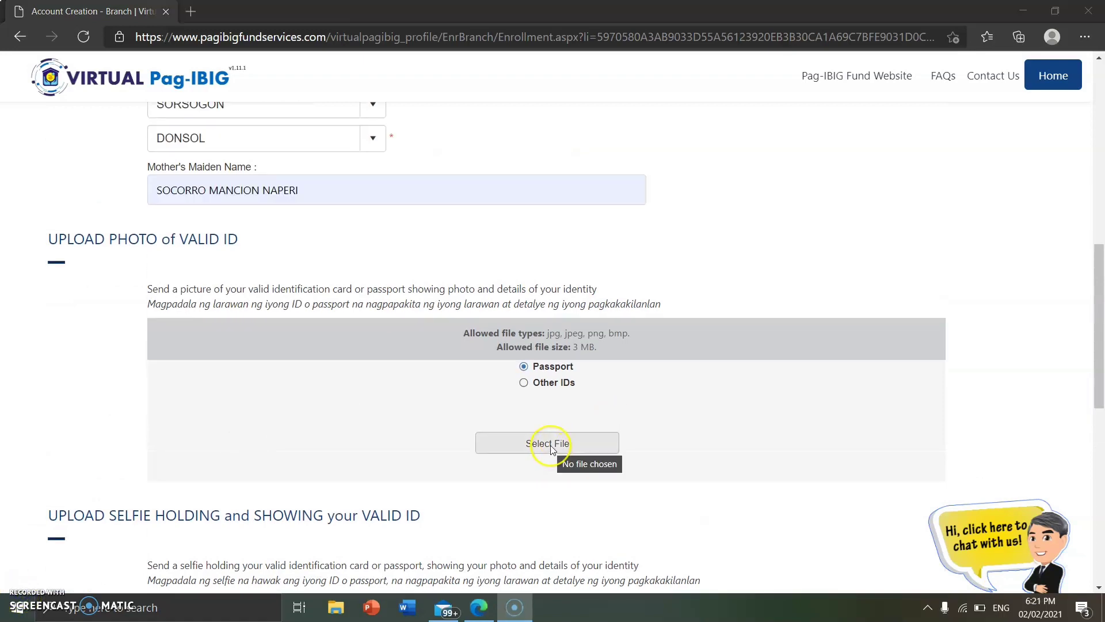
pyautogui.click(538, 383)
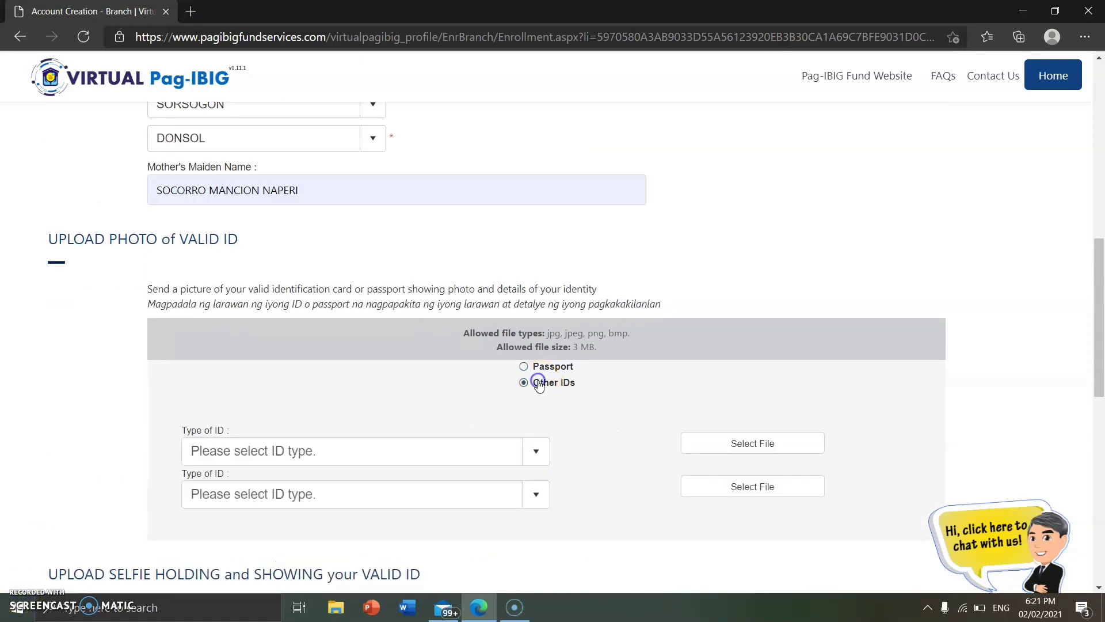
pyautogui.click(526, 453)
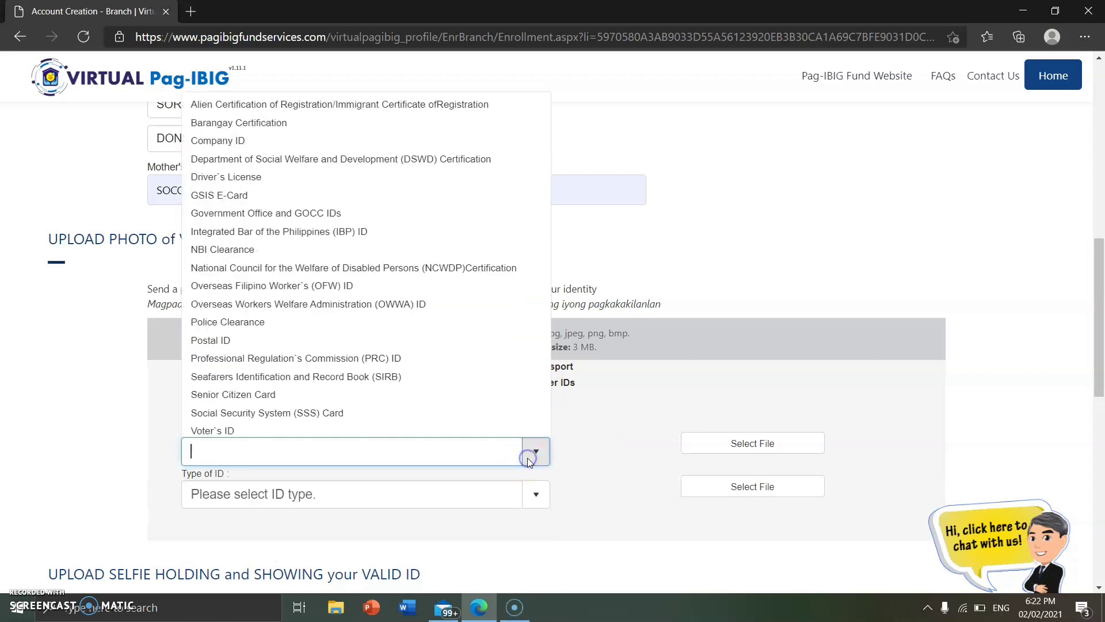
pyautogui.click(344, 405)
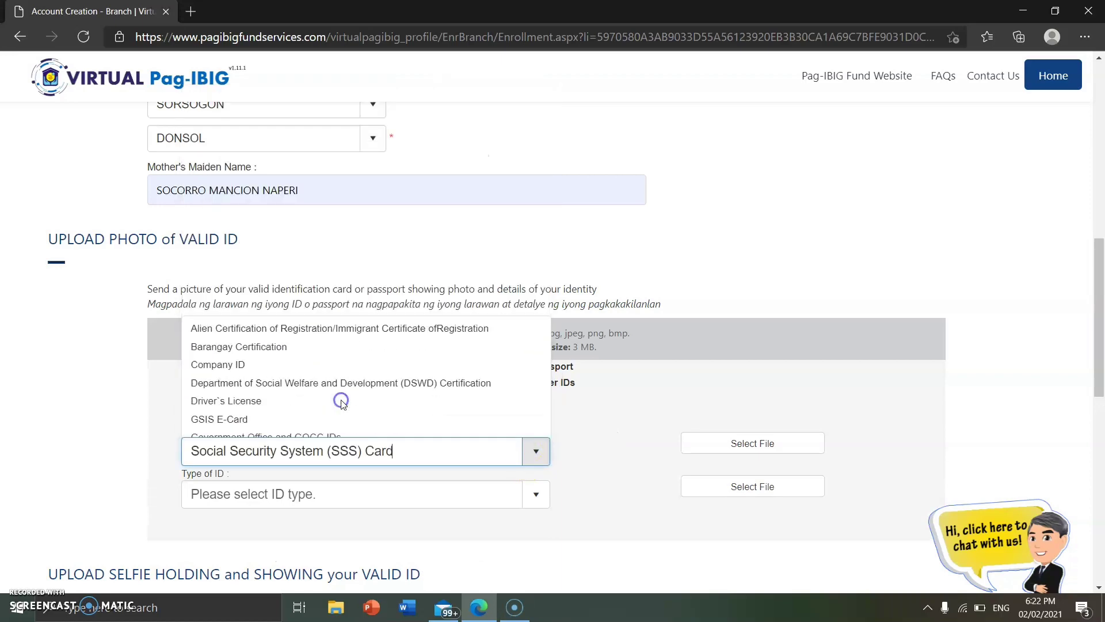
pyautogui.click(789, 440)
pyautogui.click(291, 222)
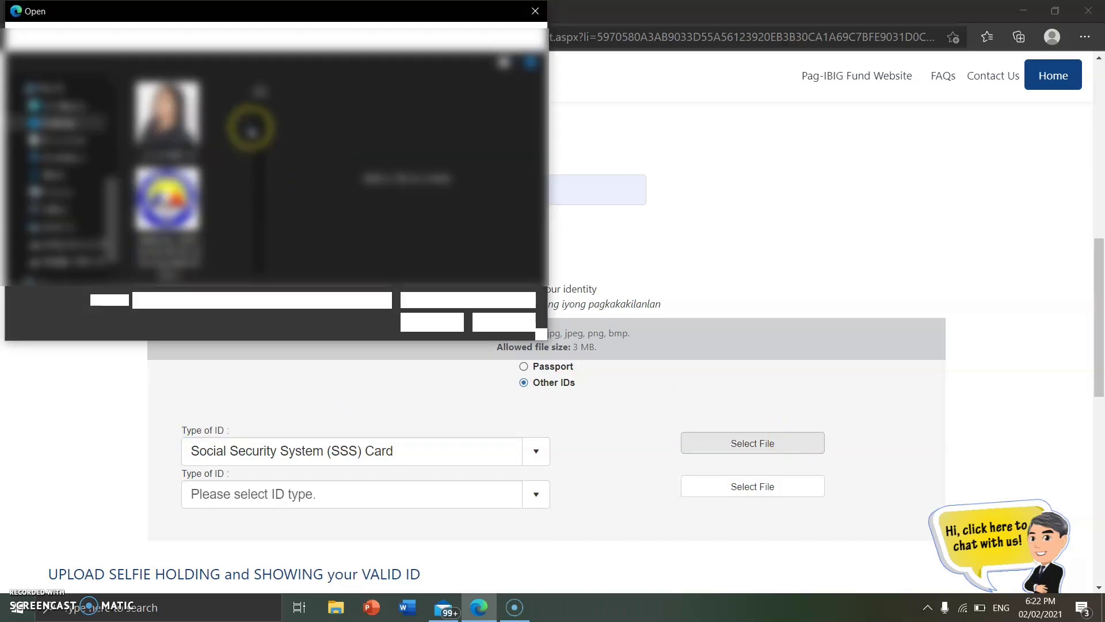
pyautogui.moveTo(260, 90); pyautogui.dragTo(263, 119)
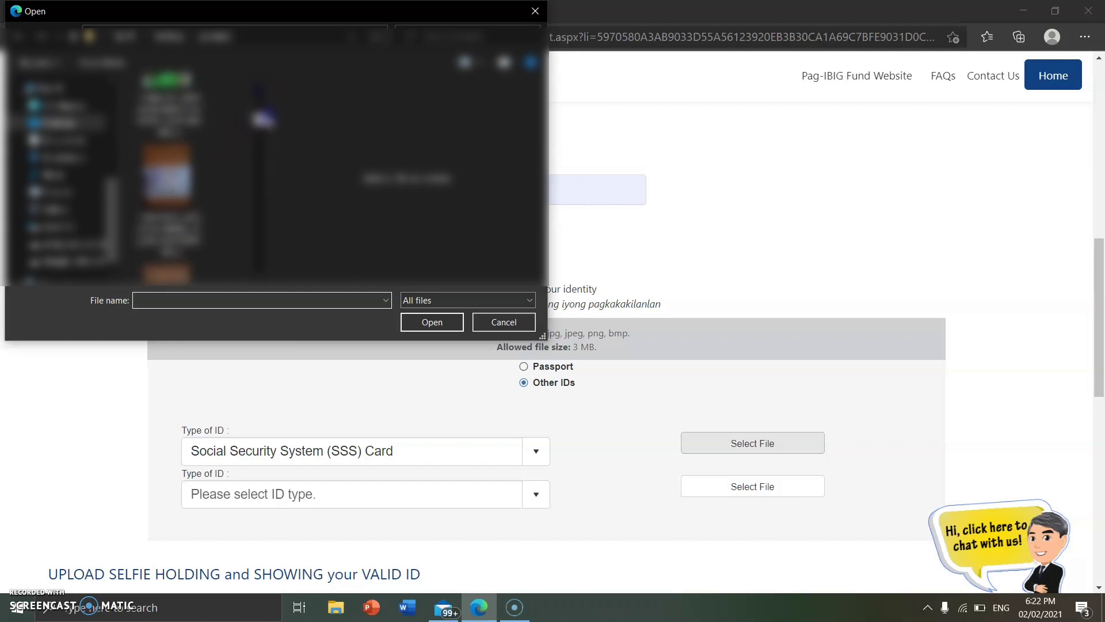
pyautogui.click(167, 213)
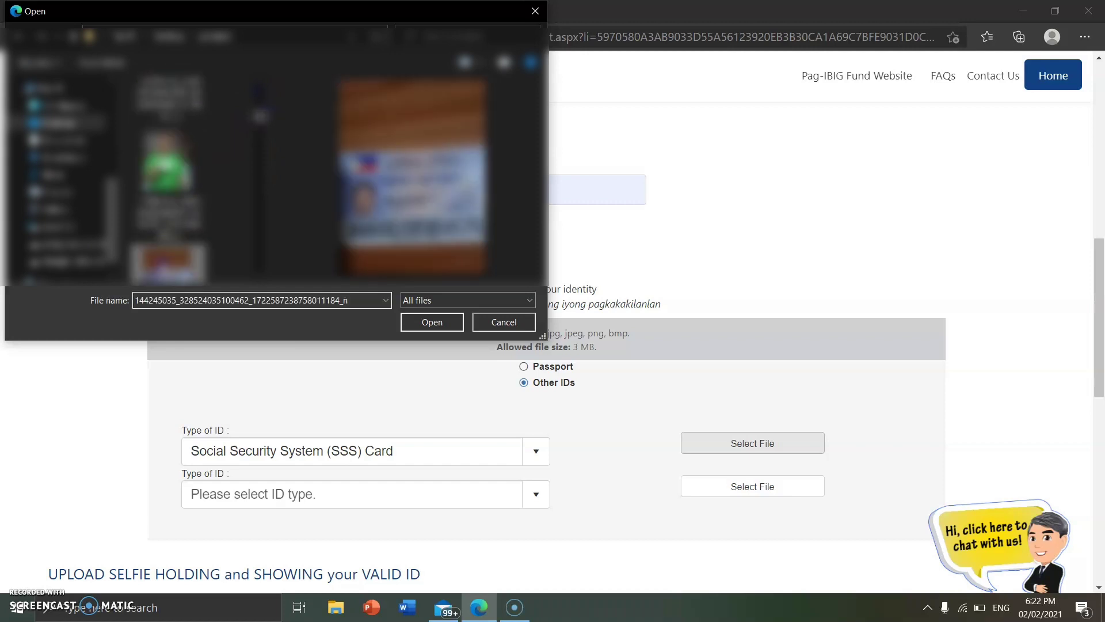
pyautogui.click(452, 324)
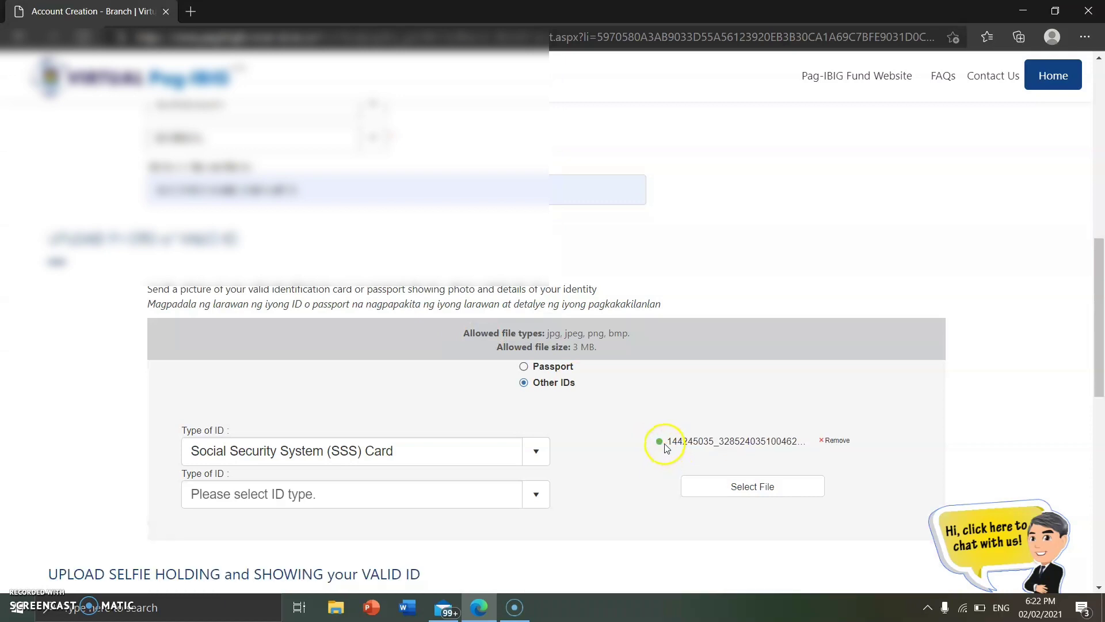
# Step: Set the second ID type to Company ID and upload its photo
pyautogui.click(536, 494)
pyautogui.scroll(-1, 382, 259)
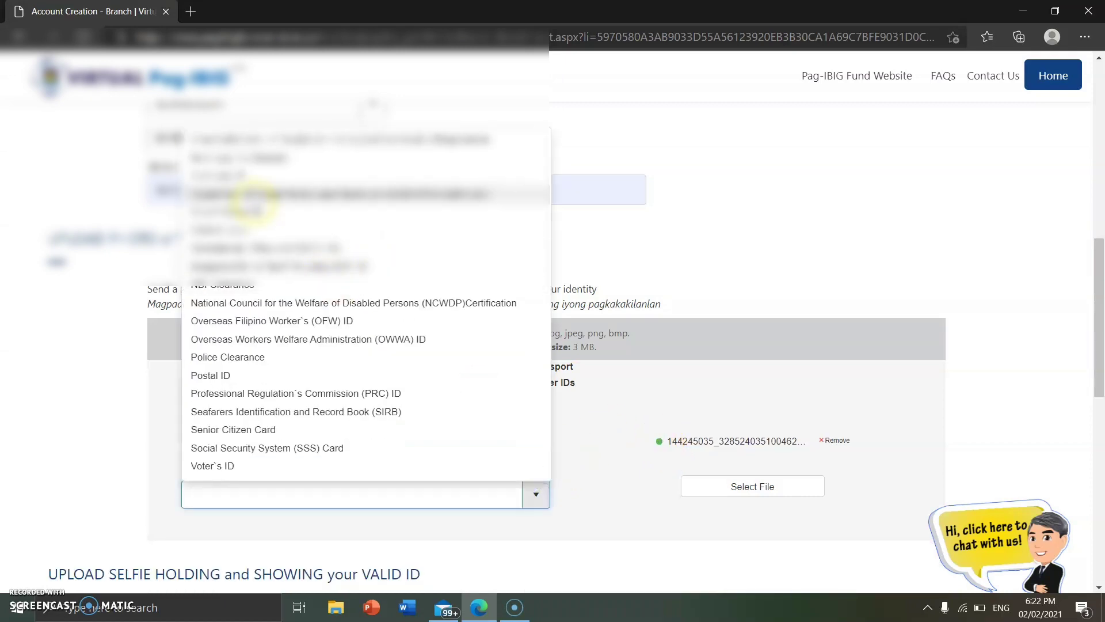
pyautogui.click(244, 183)
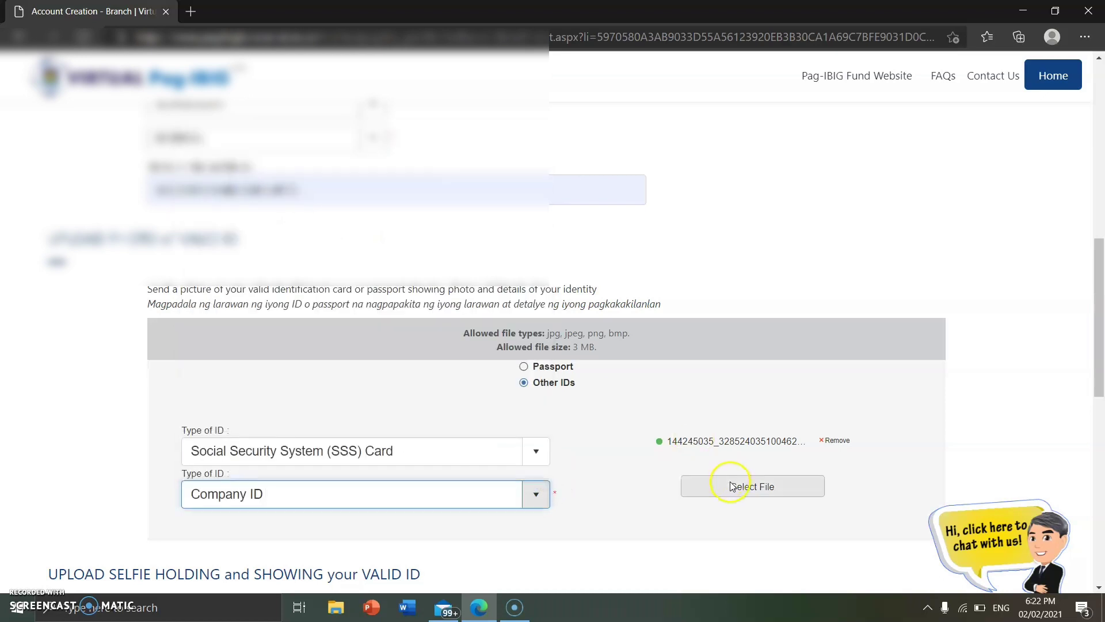
pyautogui.click(732, 485)
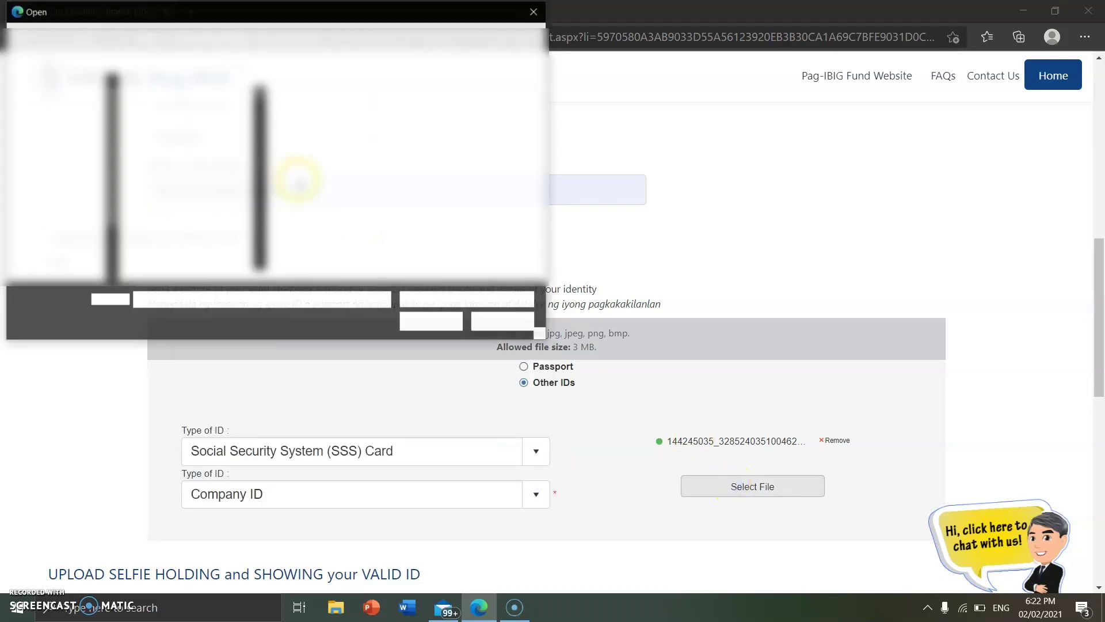
pyautogui.scroll(-3, 262, 268)
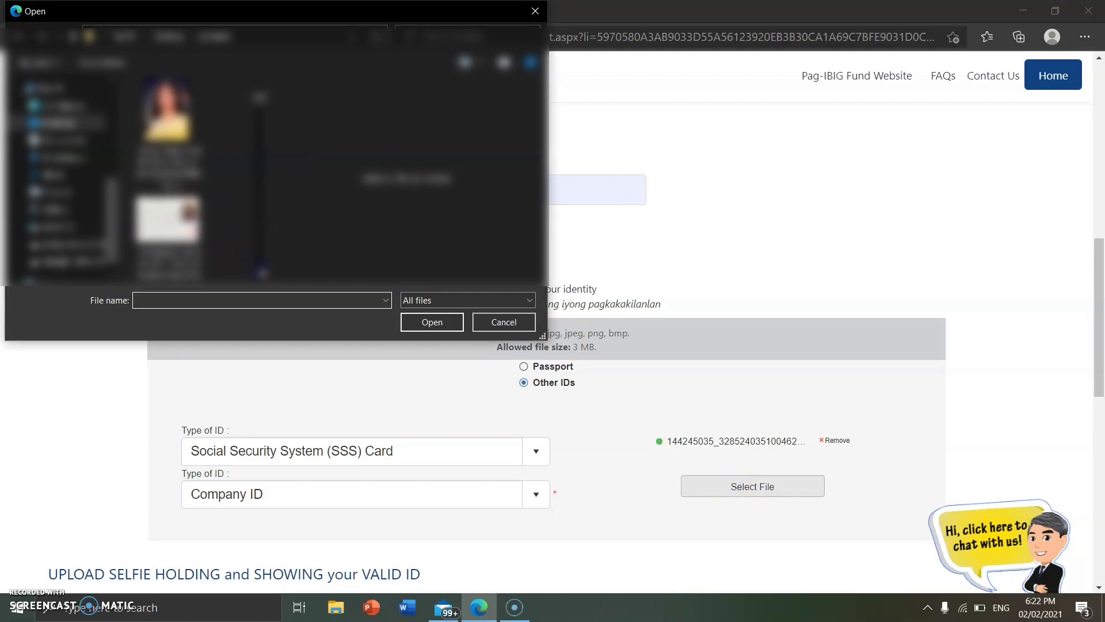
pyautogui.scroll(-5, 262, 272)
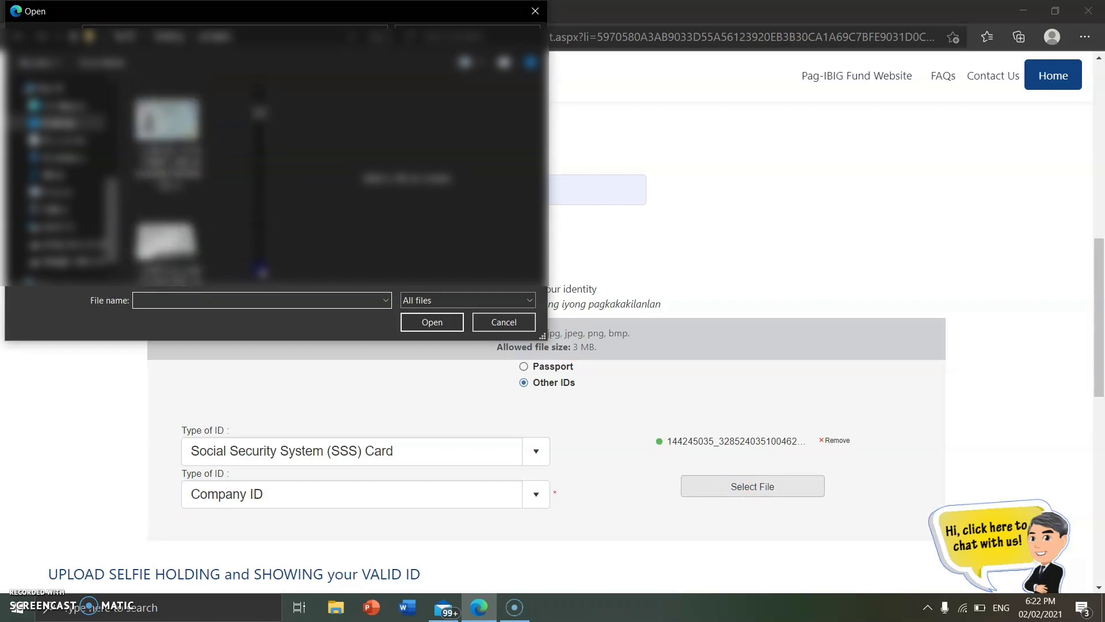
pyautogui.scroll(-3, 262, 272)
pyautogui.scroll(-1, 262, 272)
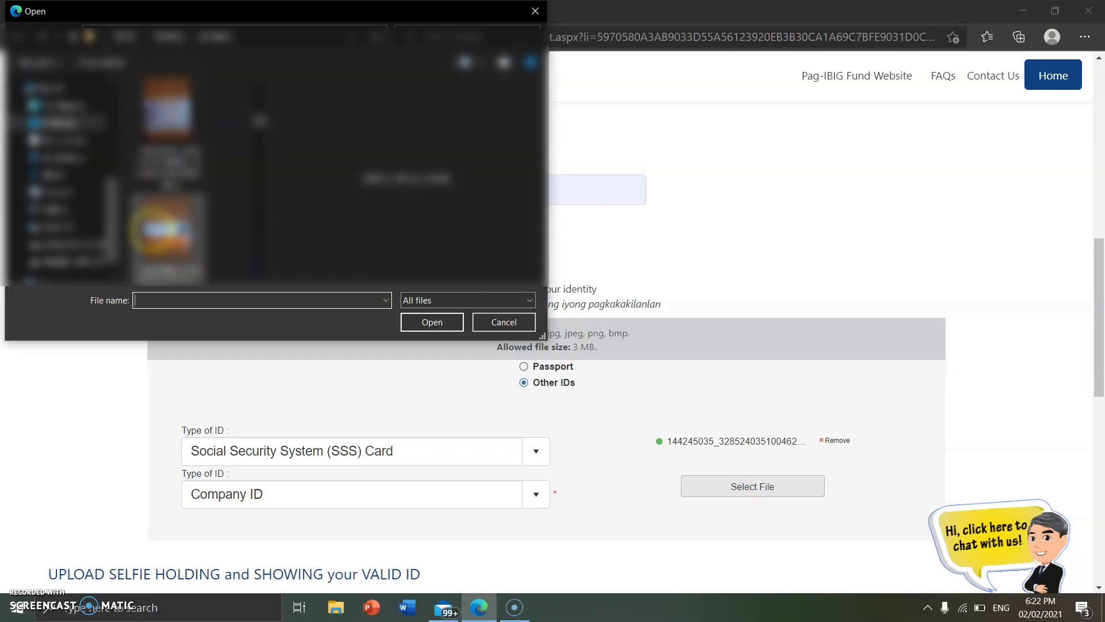
pyautogui.click(167, 198)
pyautogui.click(460, 321)
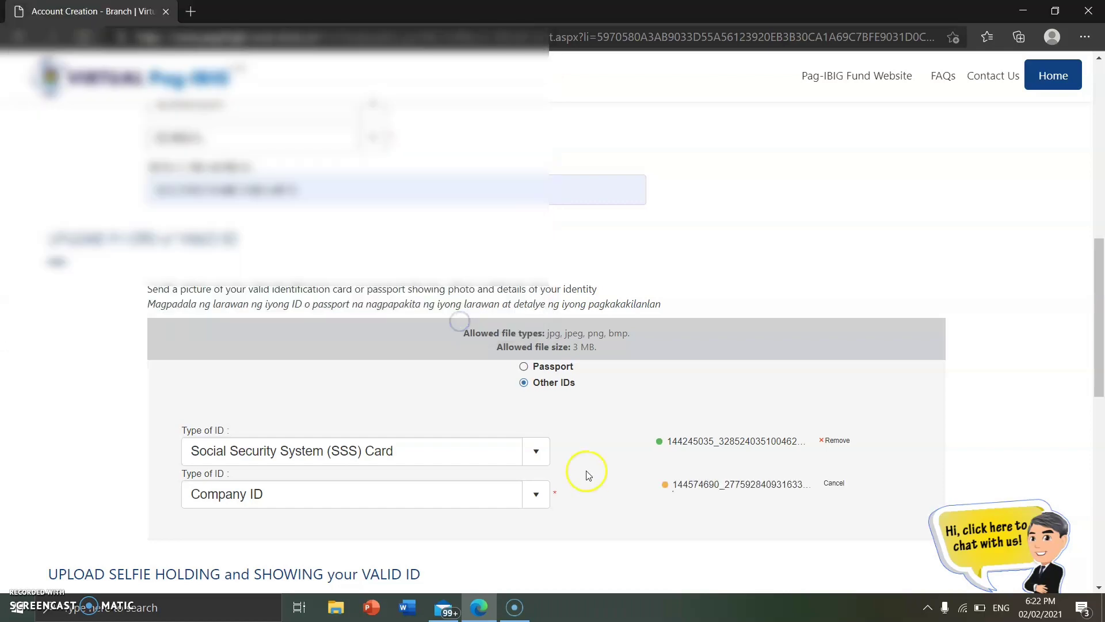
pyautogui.scroll(-4, 587, 469)
pyautogui.scroll(-1, 589, 476)
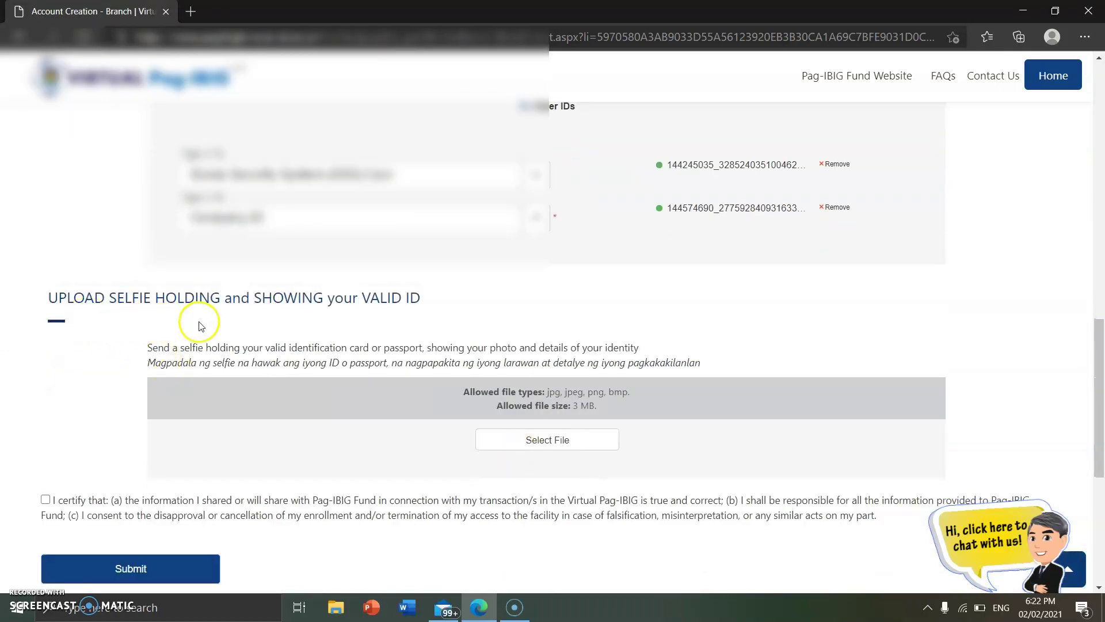
# Step: Upload the selfie image showing the valid ID under UPLOAD SELFIE
pyautogui.click(552, 440)
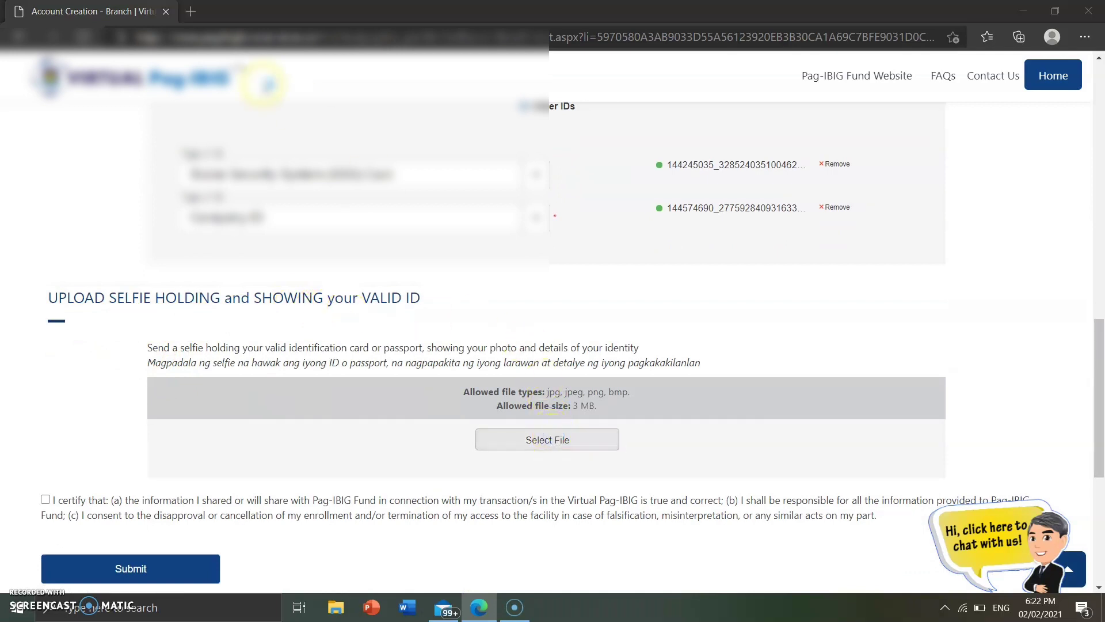
pyautogui.moveTo(261, 94); pyautogui.dragTo(261, 118)
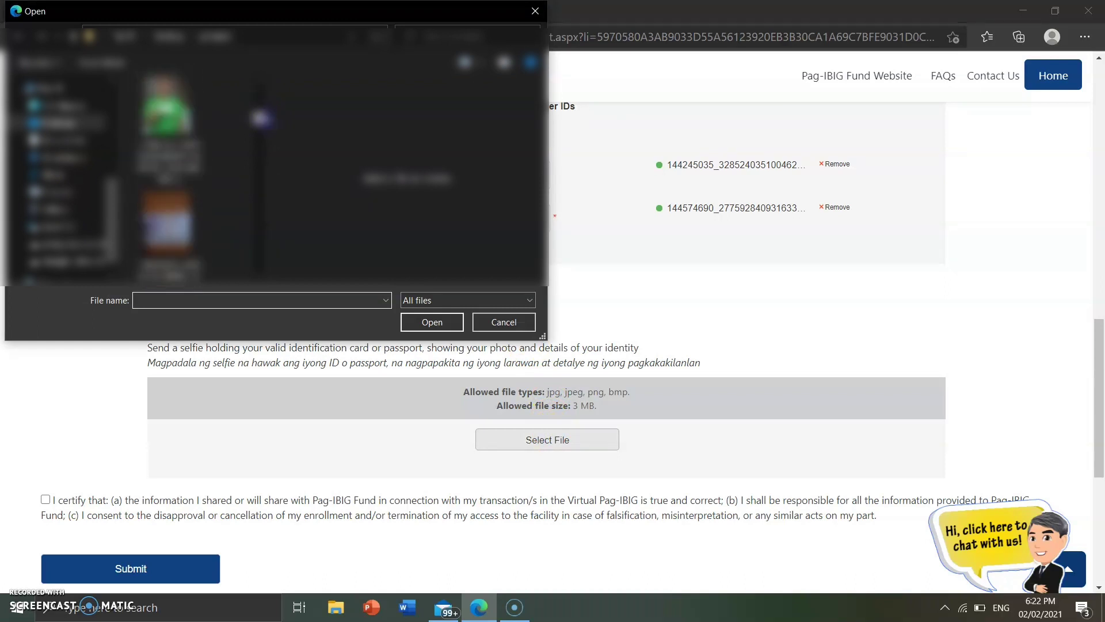
pyautogui.click(168, 130)
pyautogui.click(443, 332)
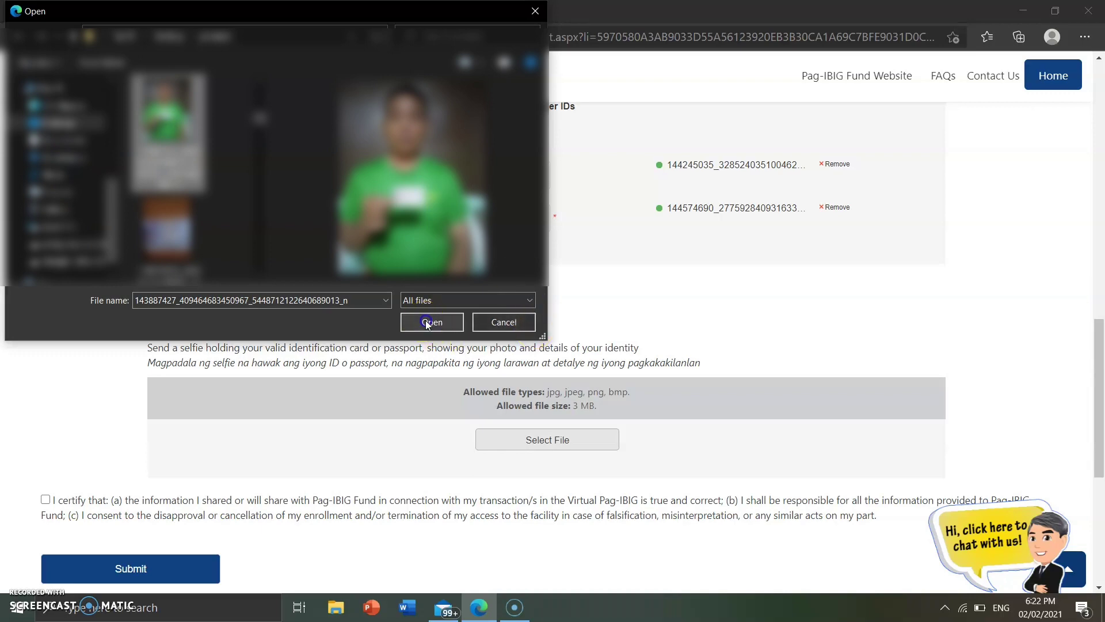
pyautogui.scroll(-3, 323, 439)
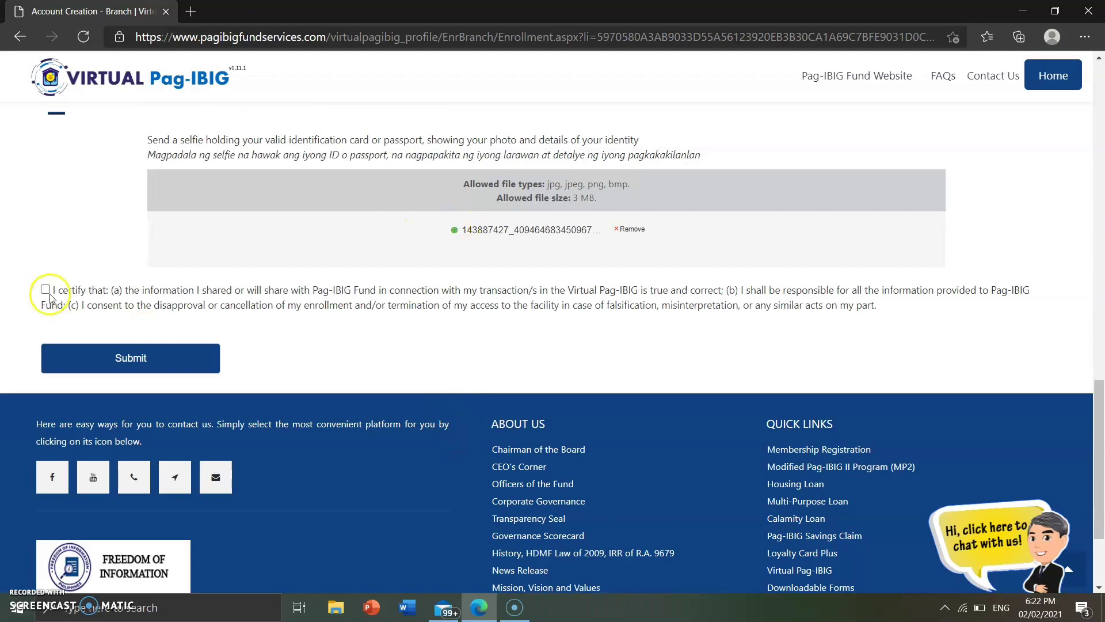
# Step: Tick the 'I certify that' statement, submit the enrollment, and acknowledge the account-created message
pyautogui.scroll(5, 46, 290)
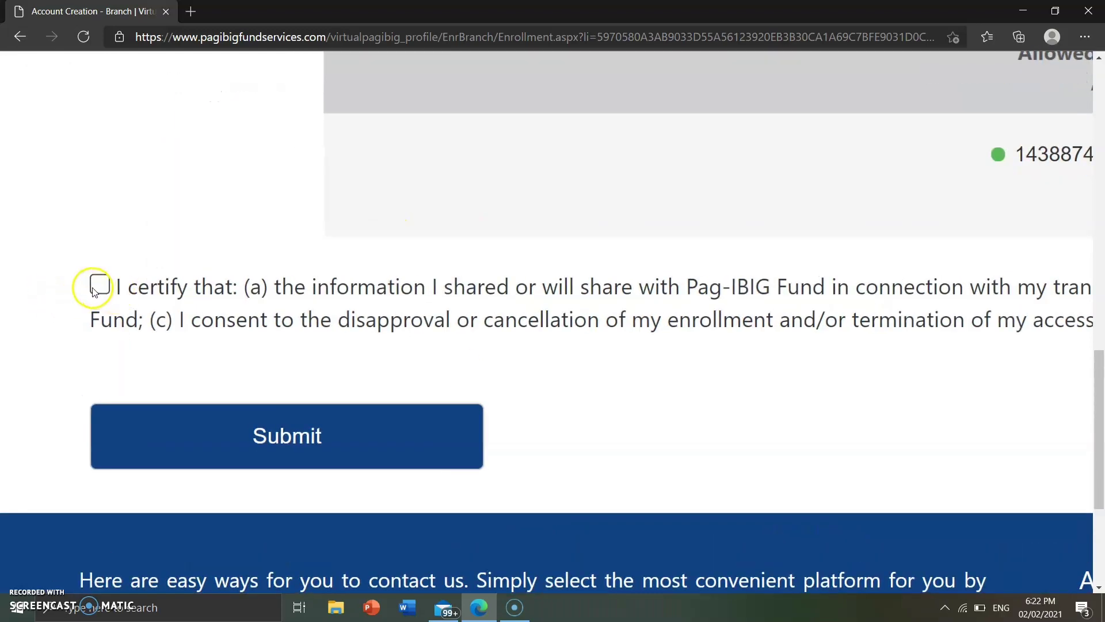
pyautogui.click(99, 285)
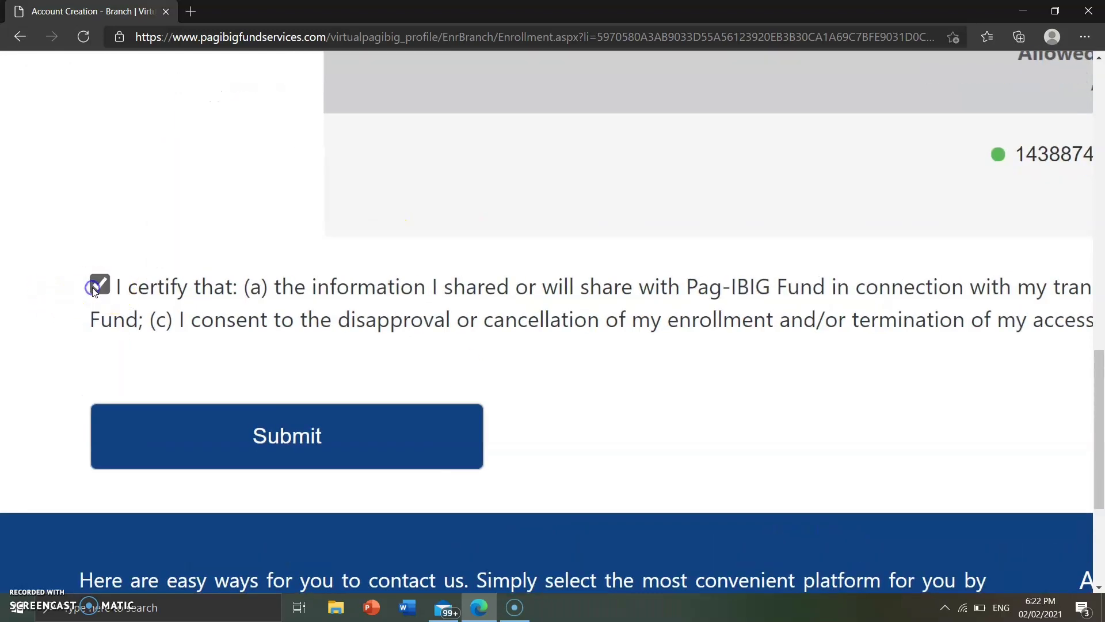
pyautogui.click(239, 432)
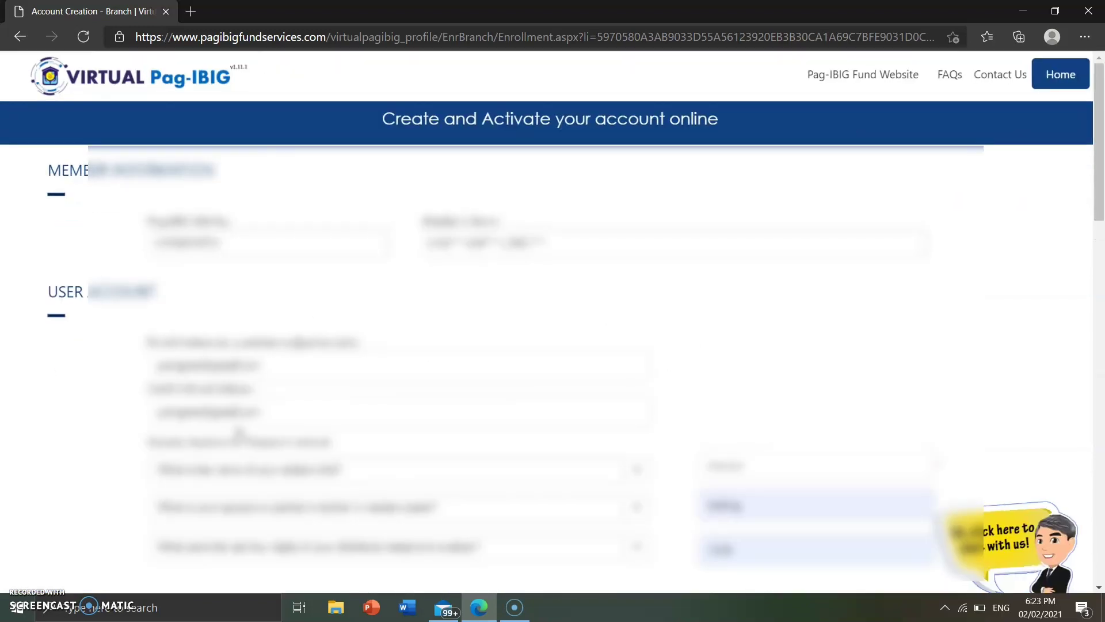
pyautogui.click(163, 411)
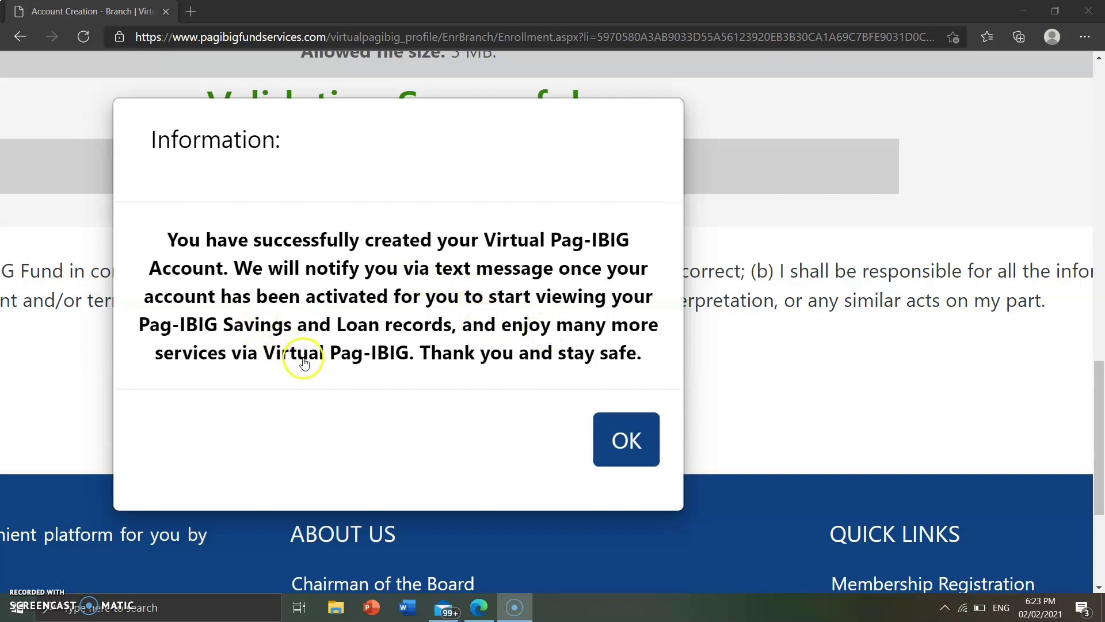
pyautogui.click(620, 440)
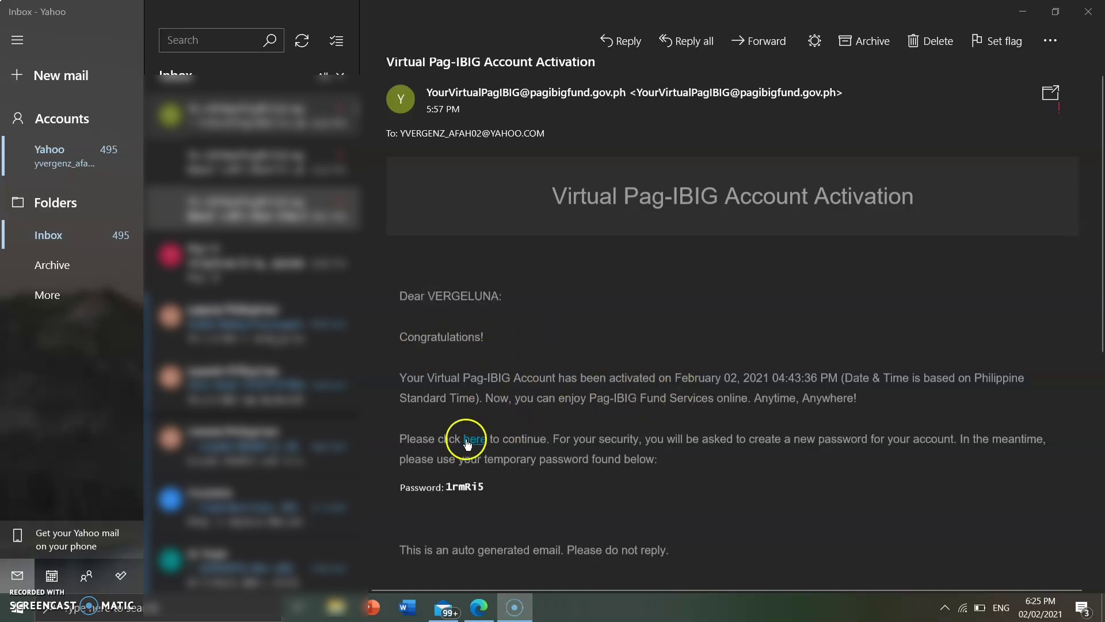
# Step: Zoom into the activation e-mail and follow its 'here' link to First Time Log In
pyautogui.hotkey('ctrl', '+')
pyautogui.hotkey('ctrl', '+')
pyautogui.hotkey('ctrl', '+')
pyautogui.hotkey('ctrl', '+')
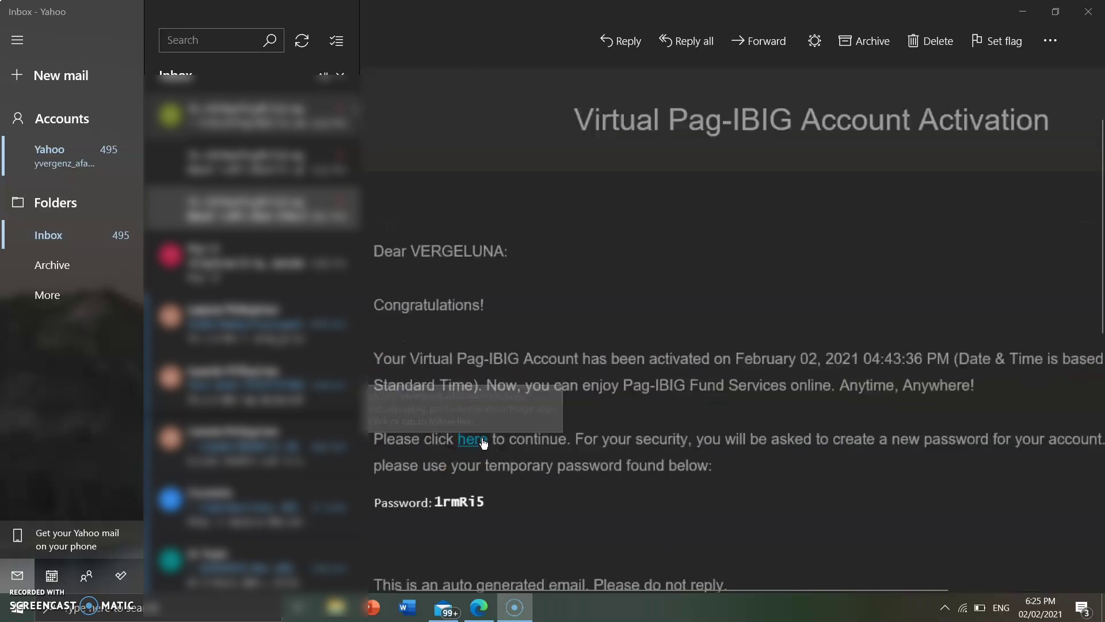
pyautogui.hscroll(3, 482, 443)
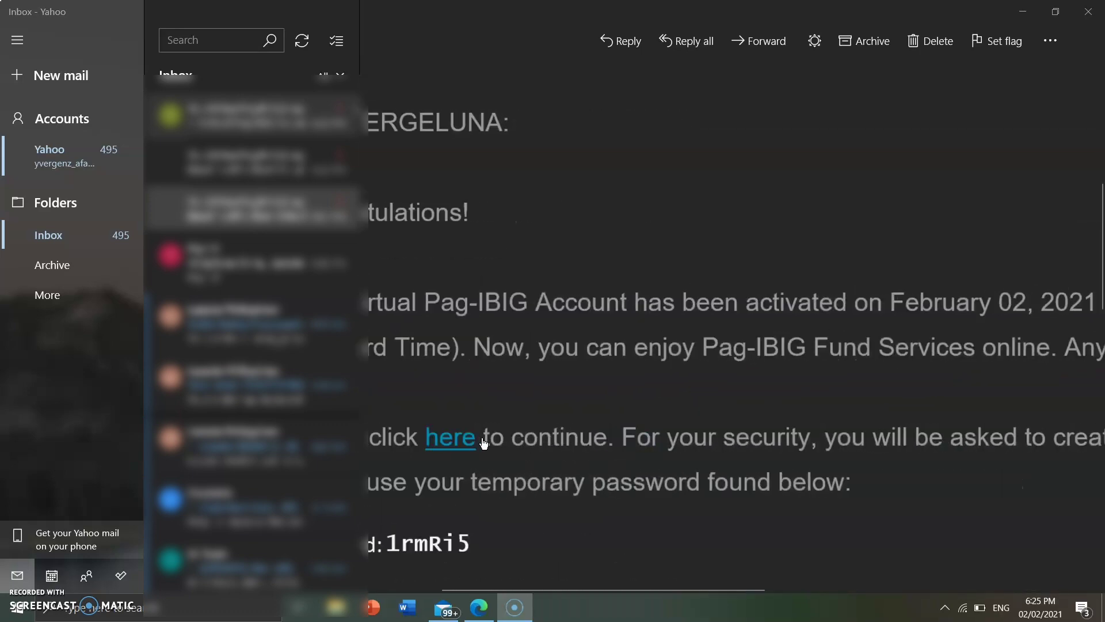
pyautogui.click(501, 444)
pyautogui.scroll(-1, 502, 478)
pyautogui.hscroll(-2, 503, 479)
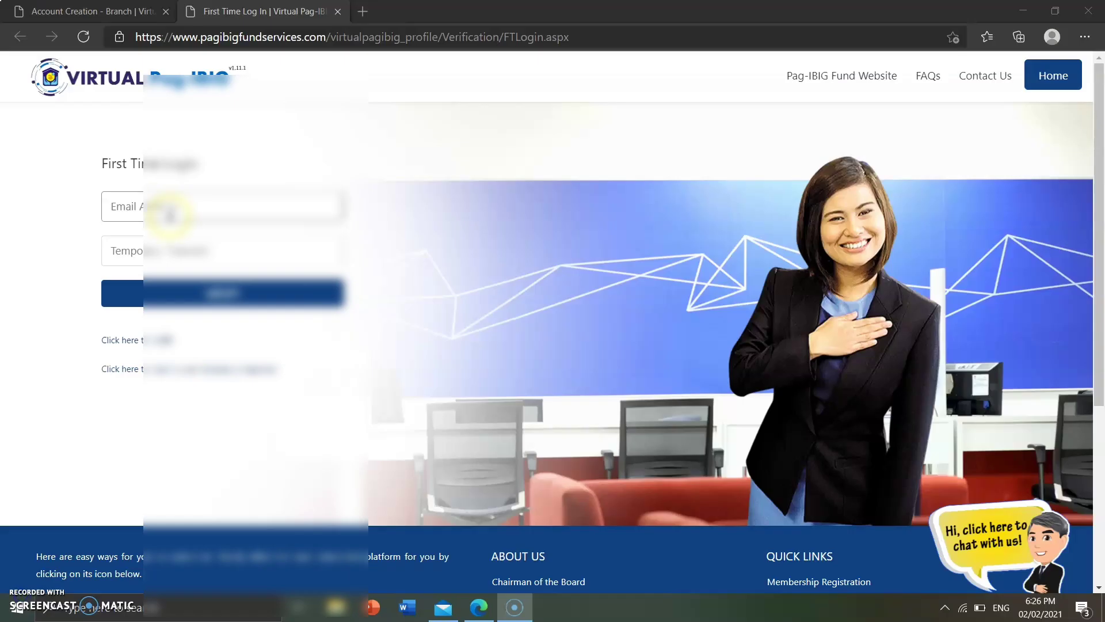
# Step: Fill in the saved account email and copy the temporary password from the activation email
pyautogui.click(165, 206)
pyautogui.click(204, 264)
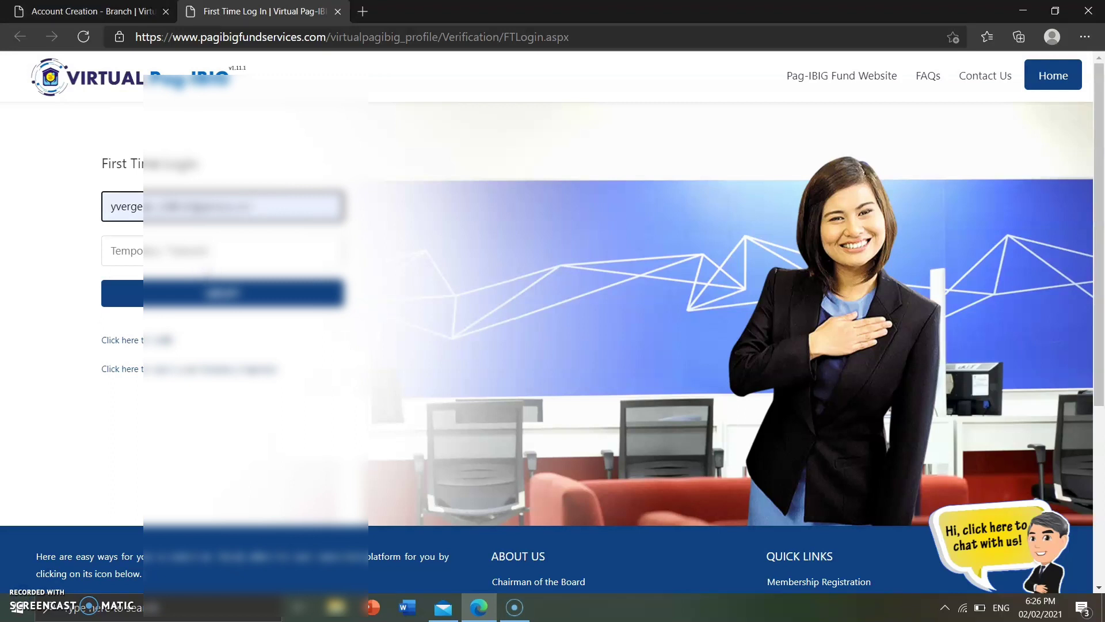
pyautogui.click(444, 608)
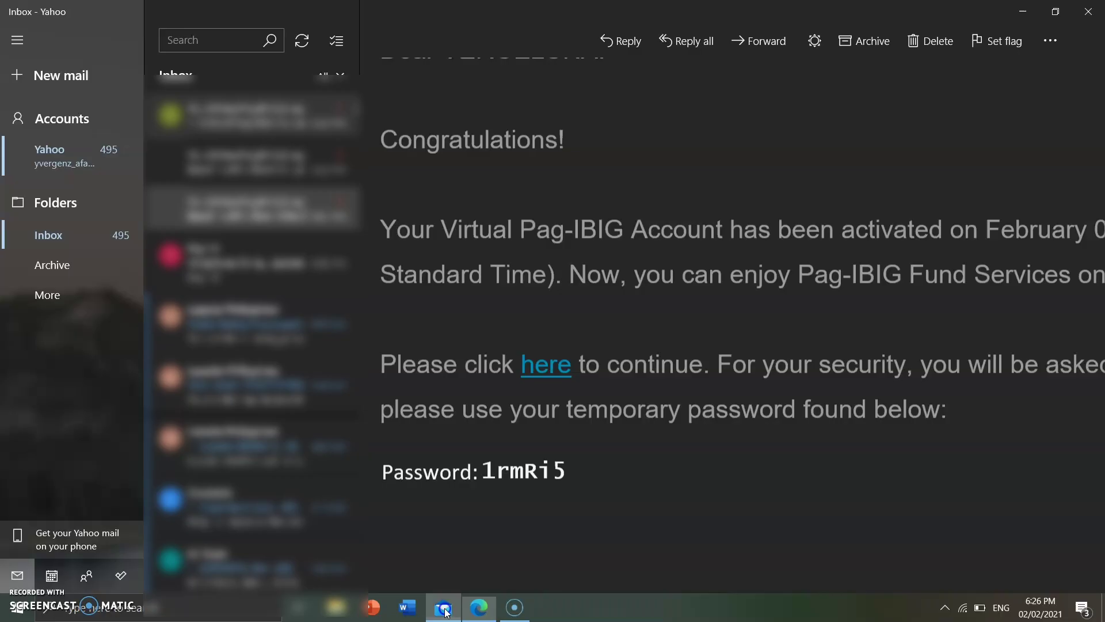
pyautogui.moveTo(569, 469); pyautogui.dragTo(490, 469)
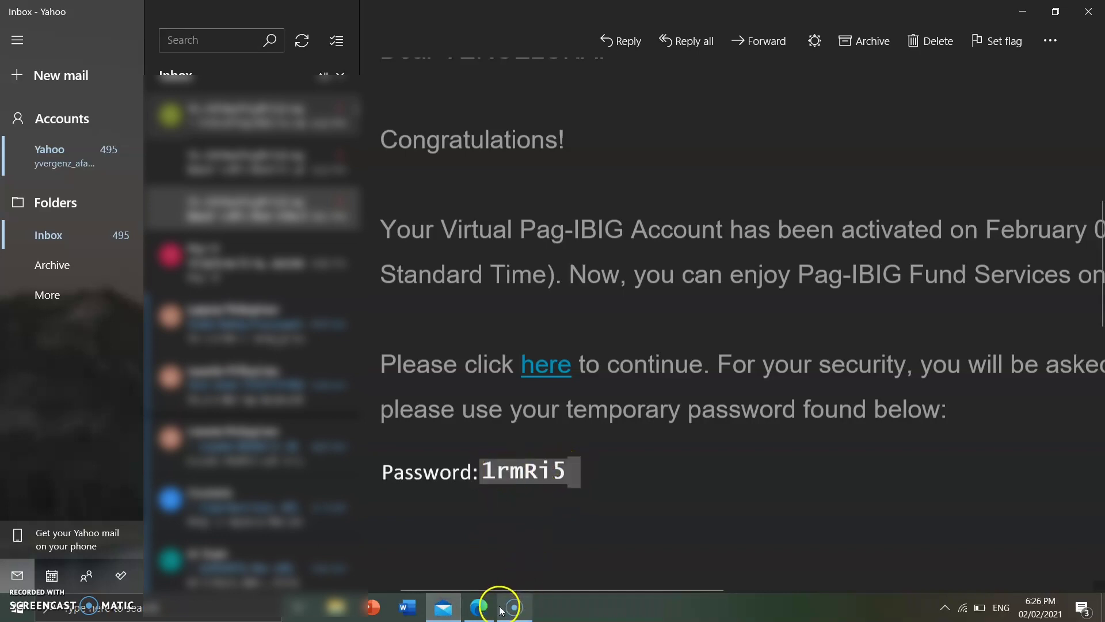
# Step: Paste the temporary password into Temporary Password and verify it
pyautogui.click(479, 609)
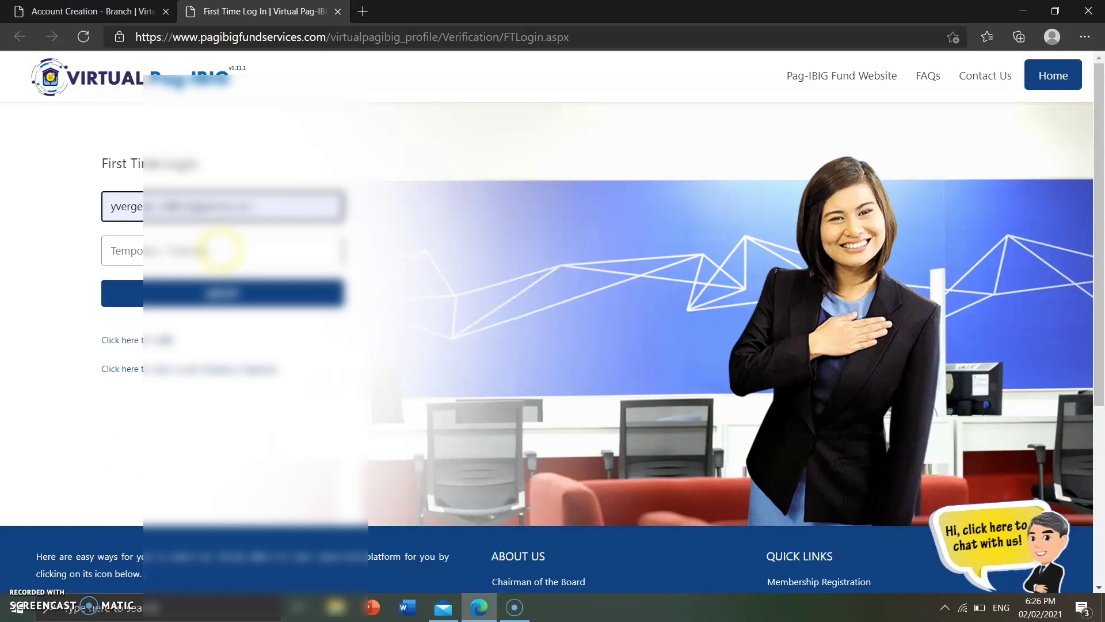
pyautogui.click(223, 254)
pyautogui.hotkey('ctrl', 'v')
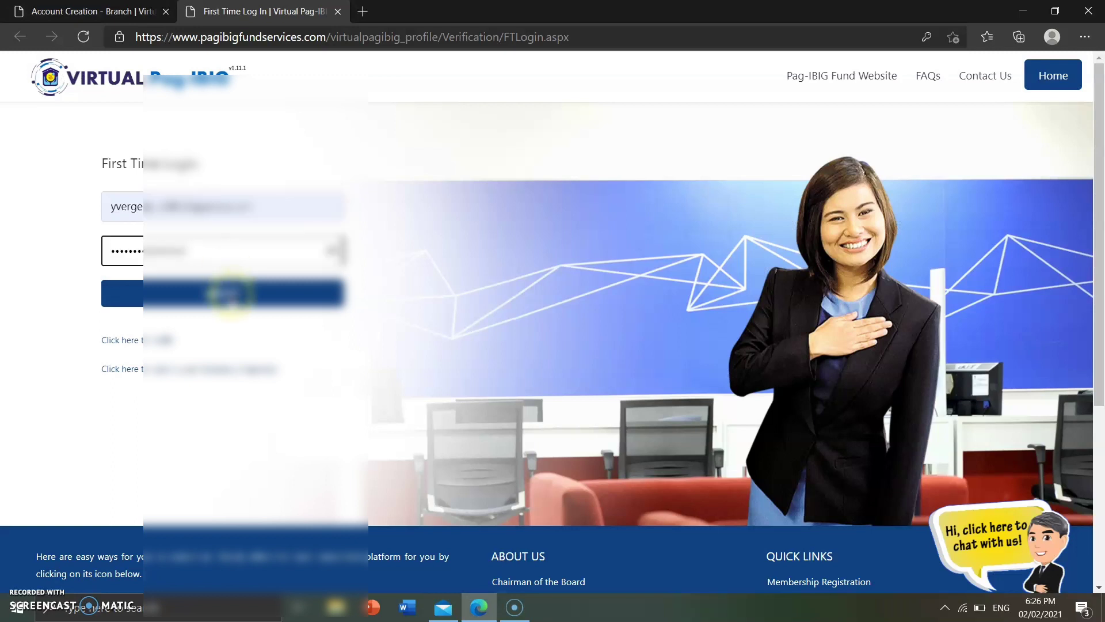
pyautogui.click(95, 295)
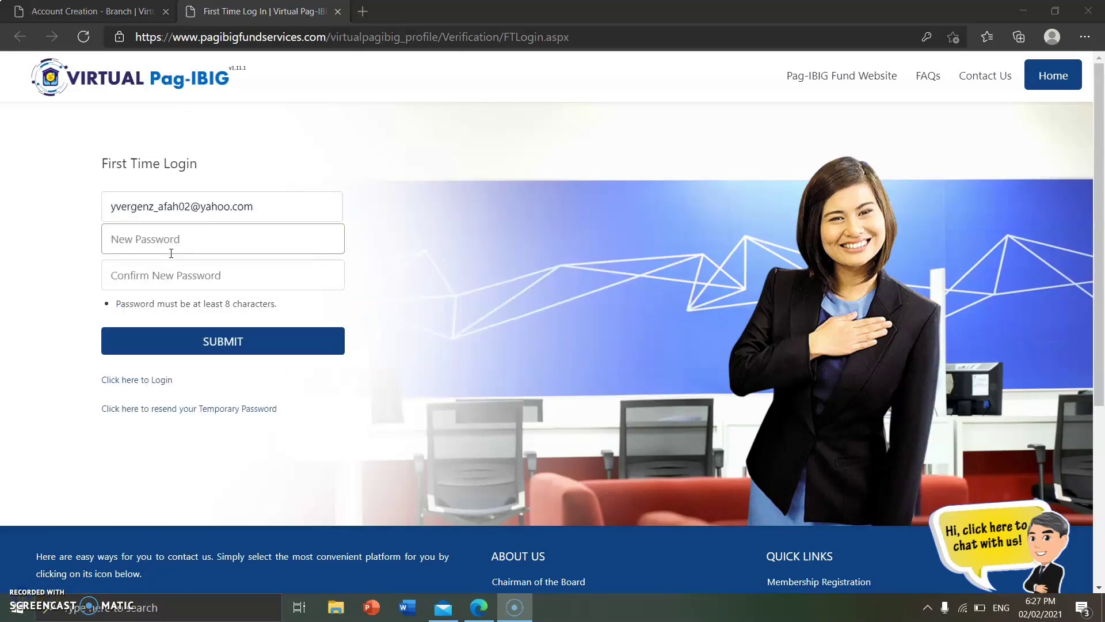
pyautogui.click(168, 246)
# Step: Enter the new password in both New Password fields and submit it
pyautogui.click(168, 247)
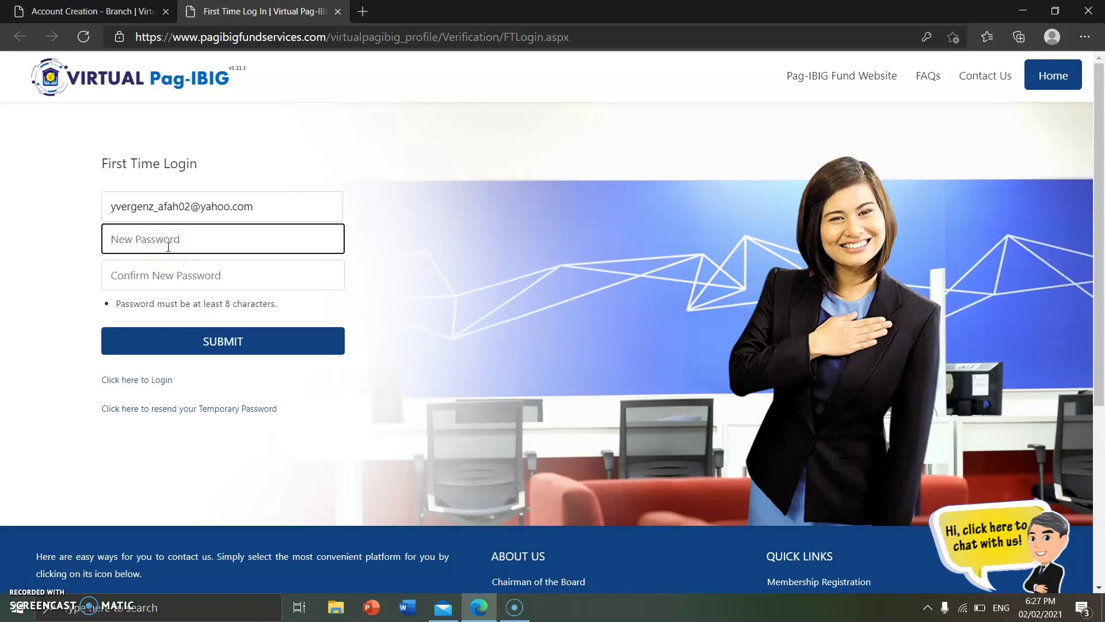
pyautogui.write('•')
pyautogui.click(168, 273)
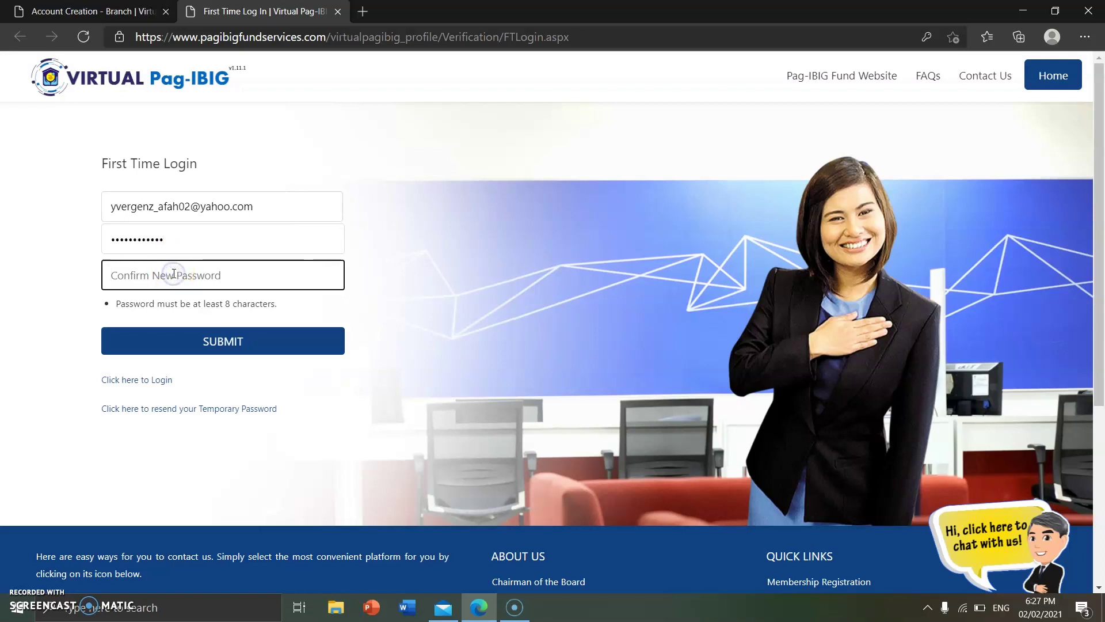
pyautogui.write('•')
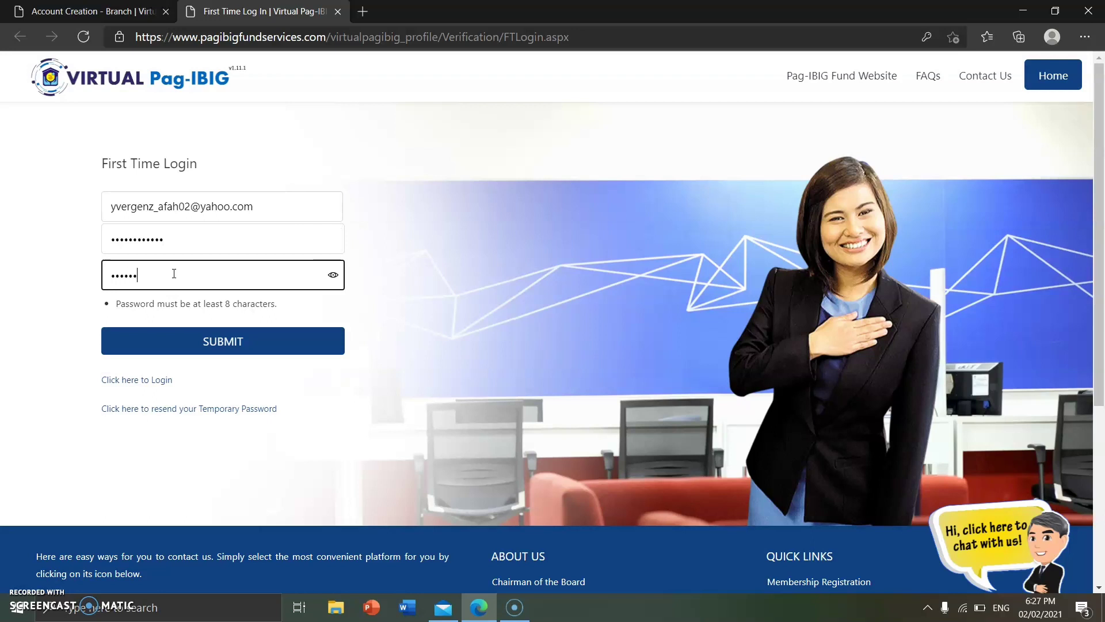
pyautogui.write('•')
pyautogui.click(217, 342)
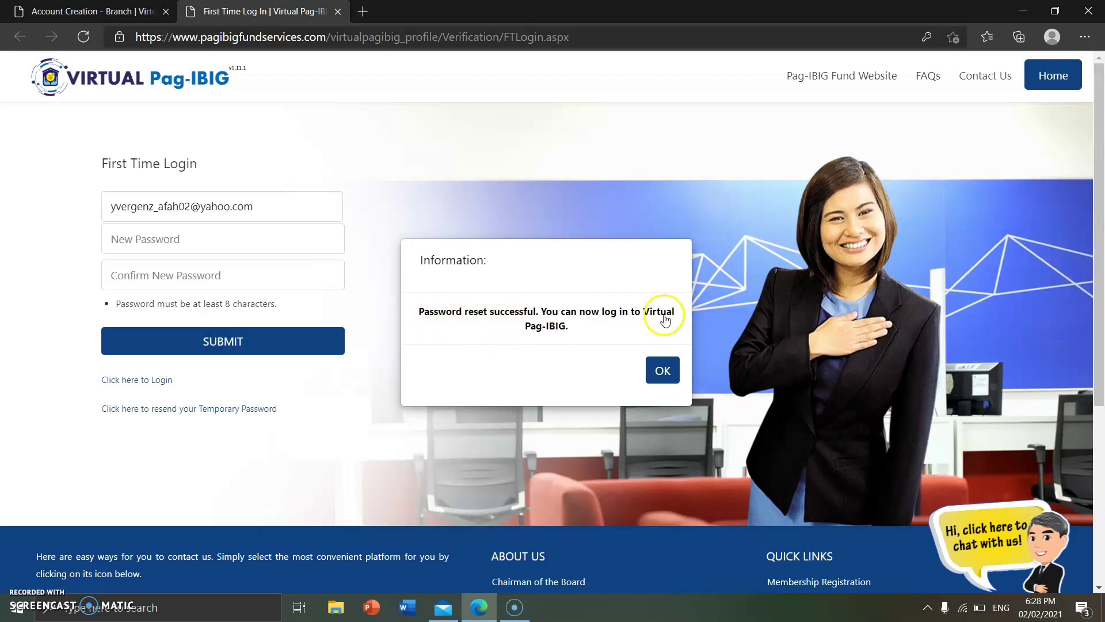
# Step: Dismiss the 'Password reset successful' confirmation message
pyautogui.click(663, 370)
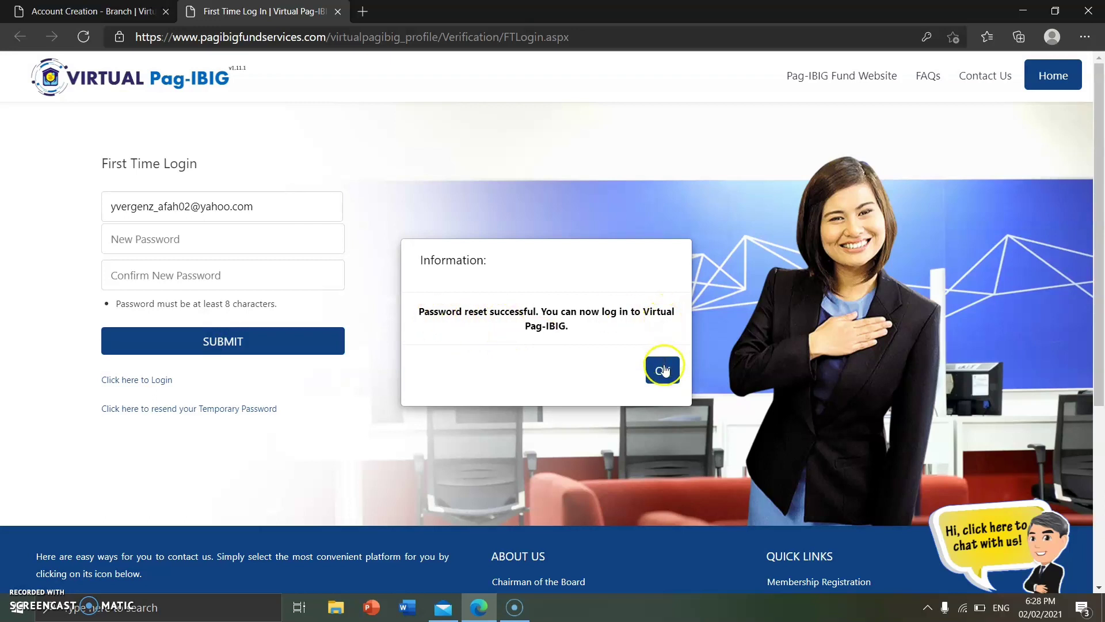
pyautogui.click(663, 370)
pyautogui.click(667, 377)
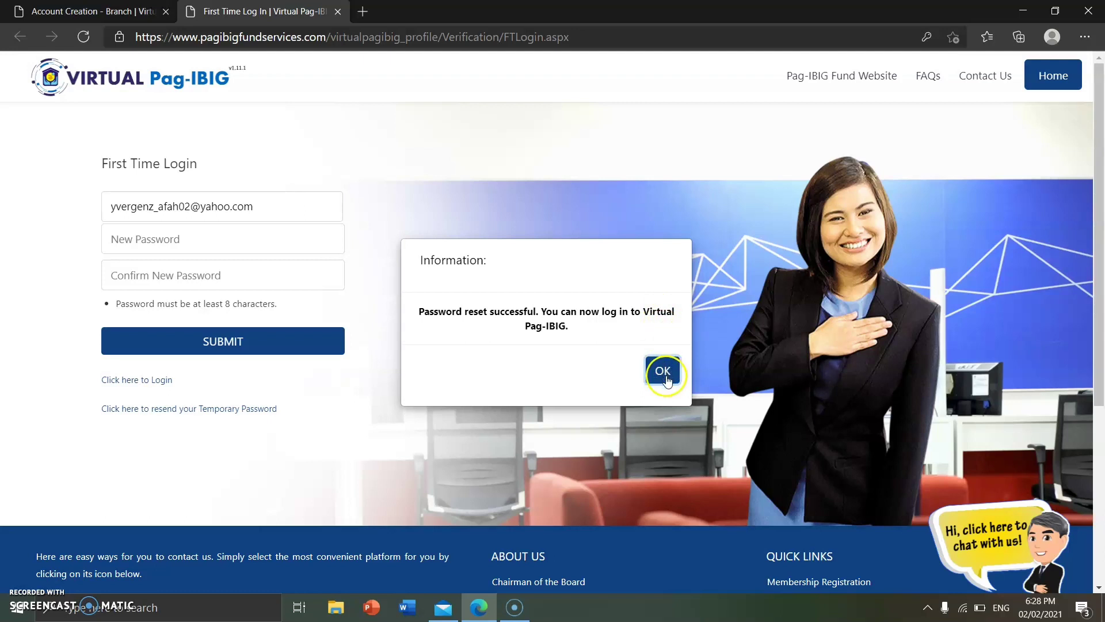